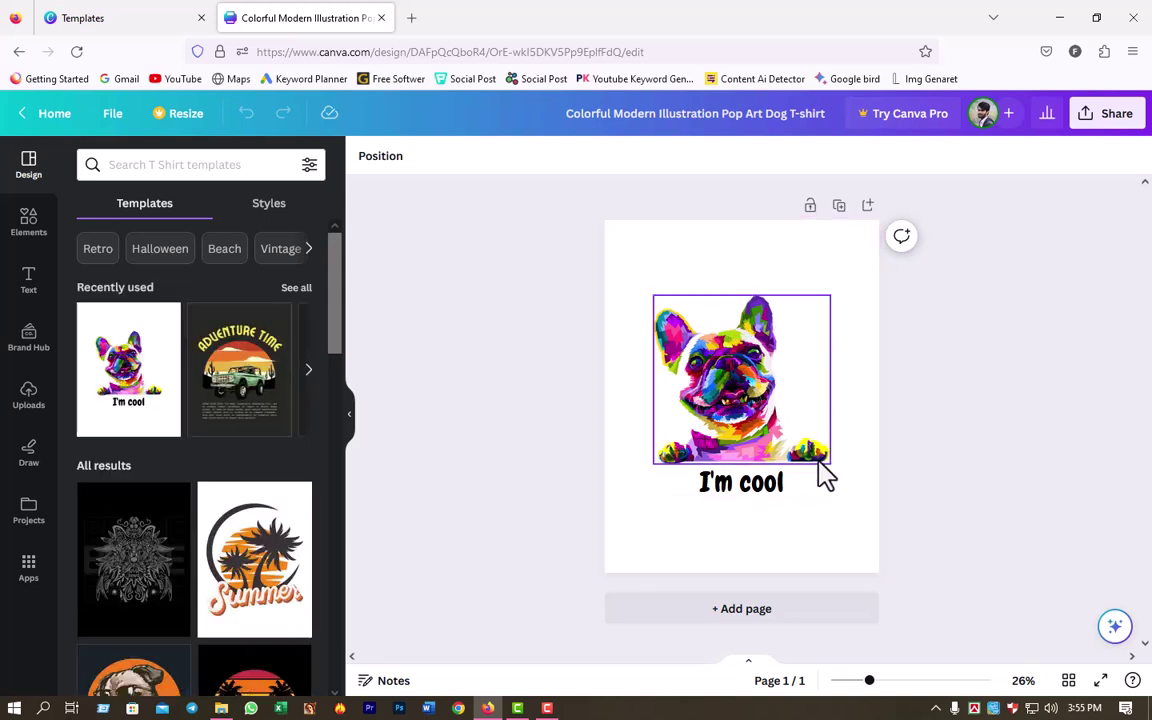
Step: Select all of the 'I'm cool' caption wording beneath the pop-art bulldog for editing
{"action": "left_click", "coordinate": [741, 490]}
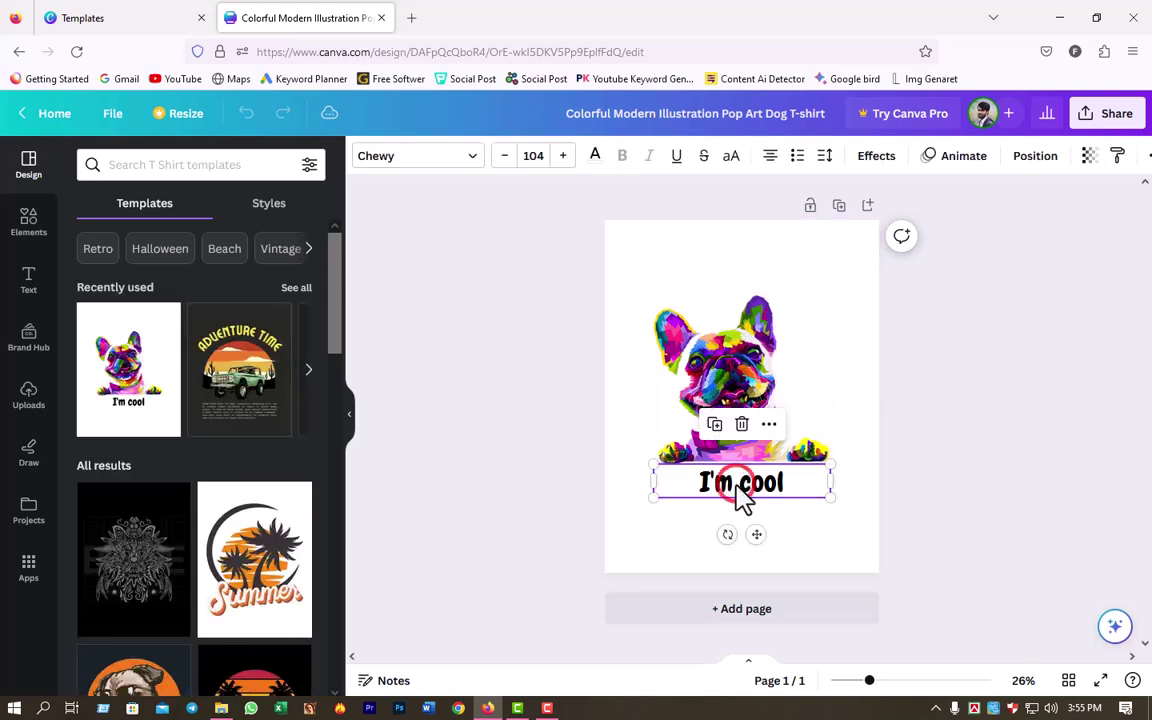
{"action": "double_click", "coordinate": [736, 486]}
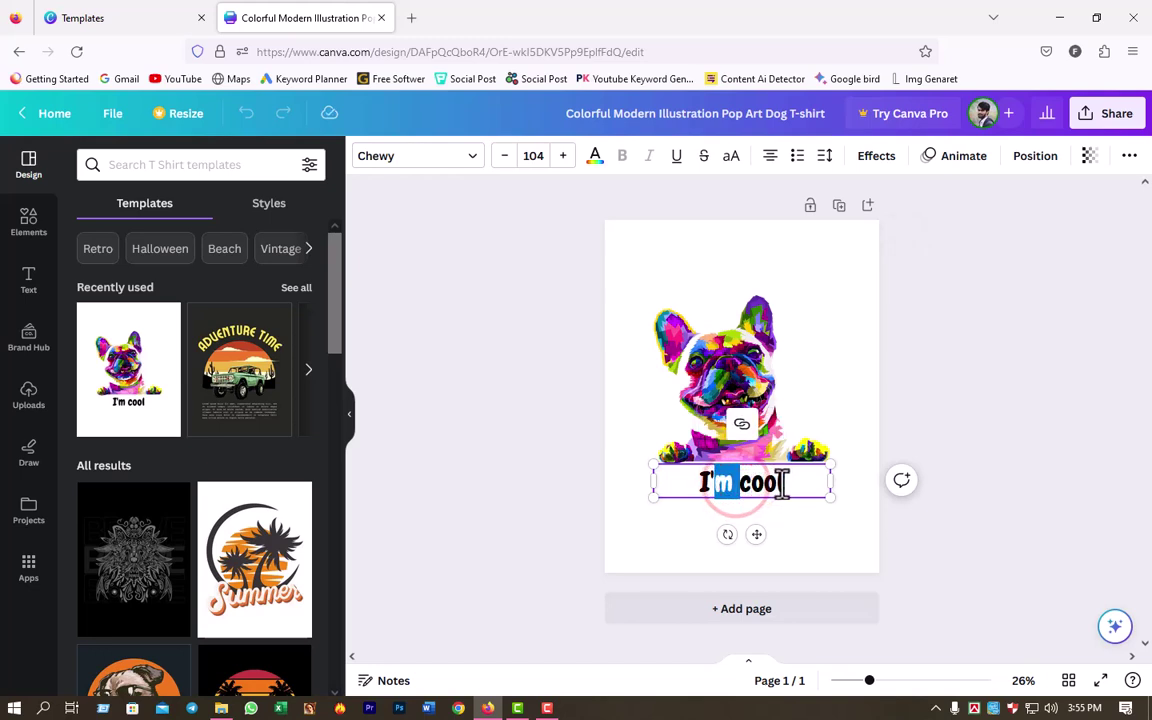
{"action": "left_click_drag", "start_coordinate": [736, 486], "coordinate": [785, 488]}
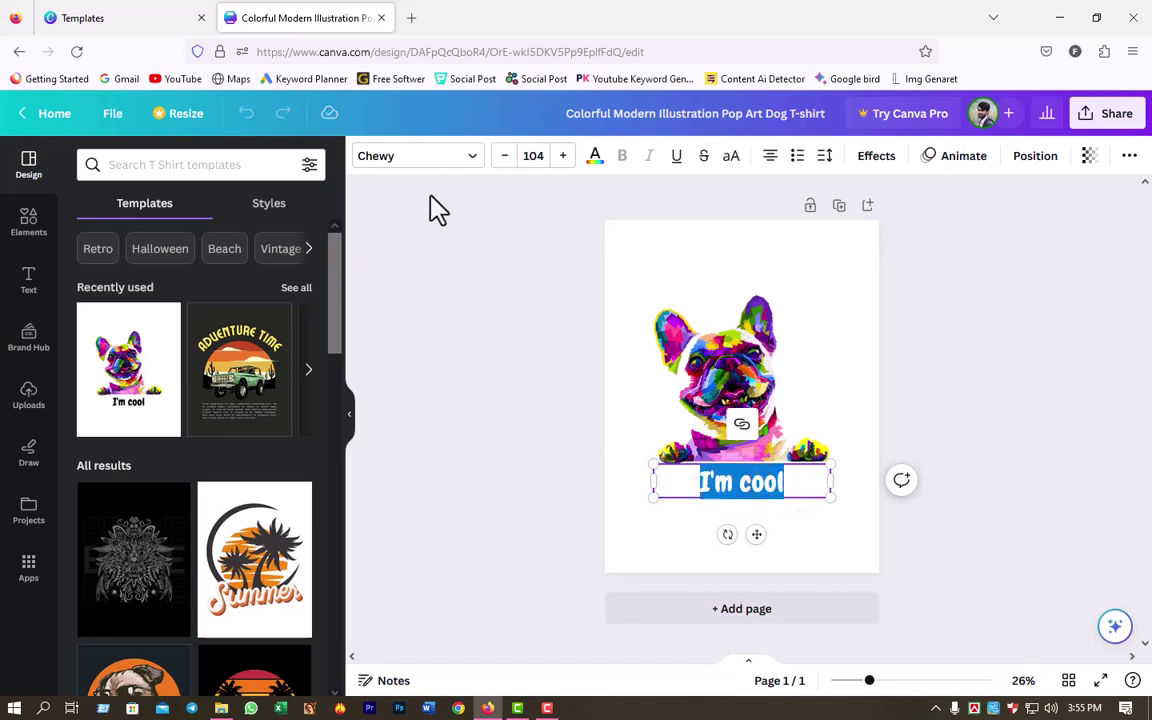
Step: Open the caption's text colour choices, then load canva.com in a new Firefox tab
{"action": "left_click", "coordinate": [595, 160]}
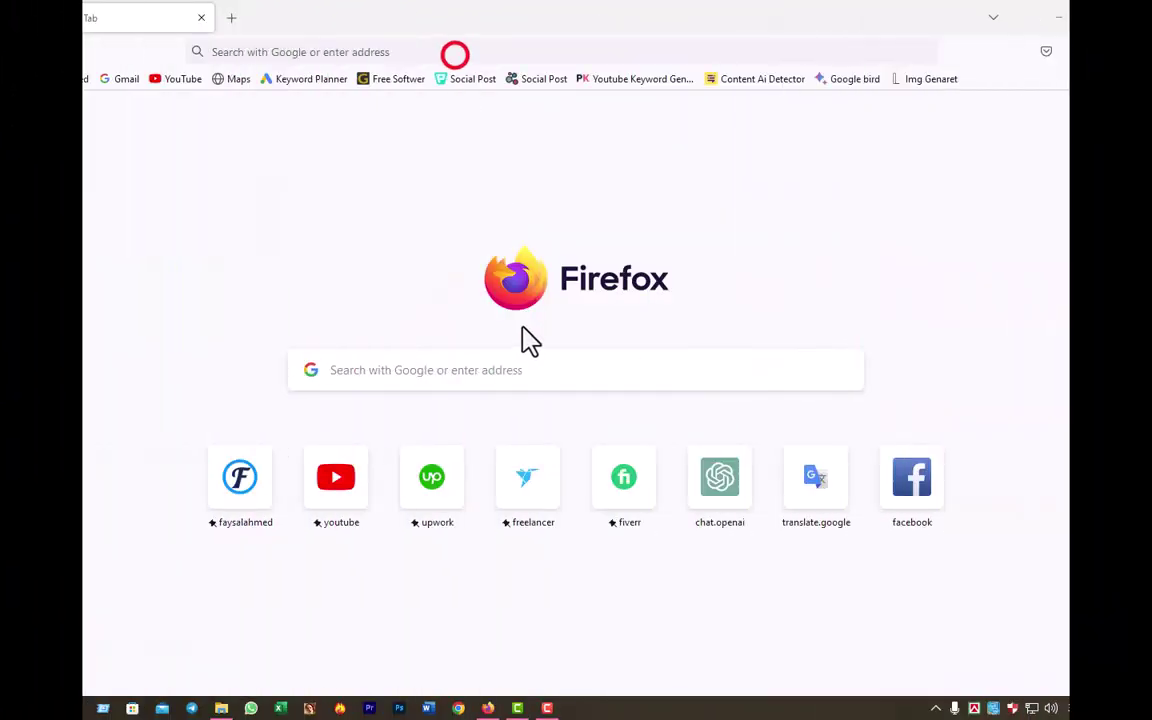
{"action": "left_click", "coordinate": [368, 48]}
{"action": "type", "text": "canva"}
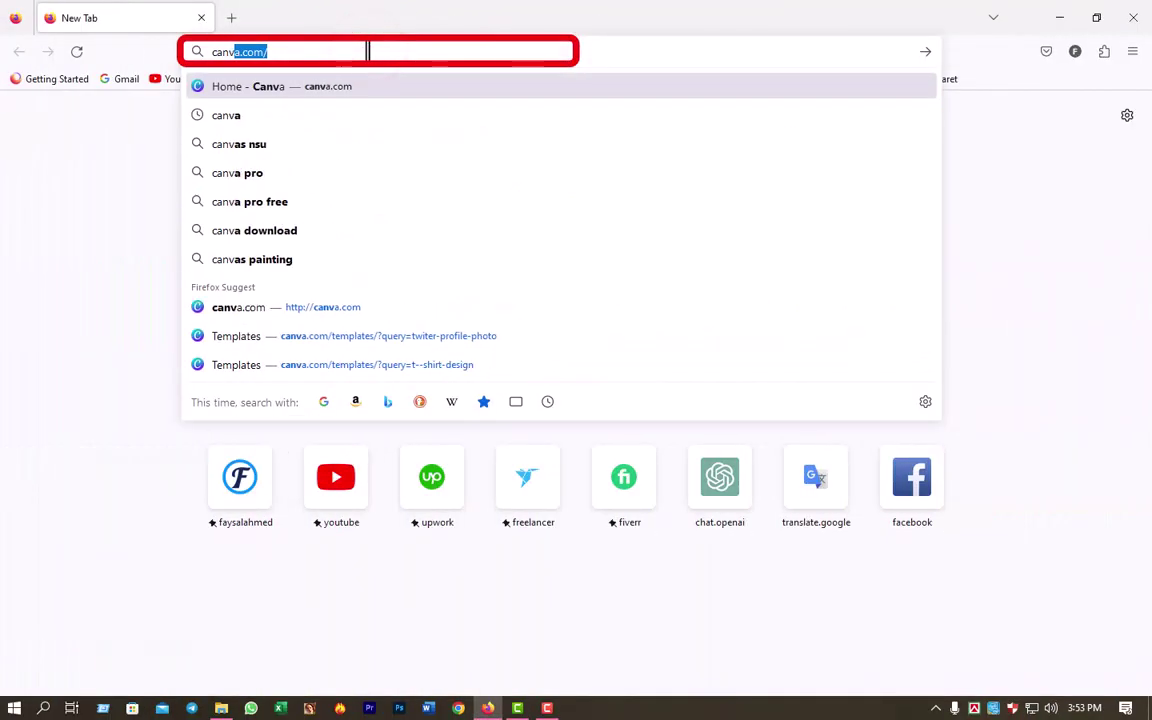
{"action": "type", "text": ".co"}
{"action": "key", "text": "Return"}
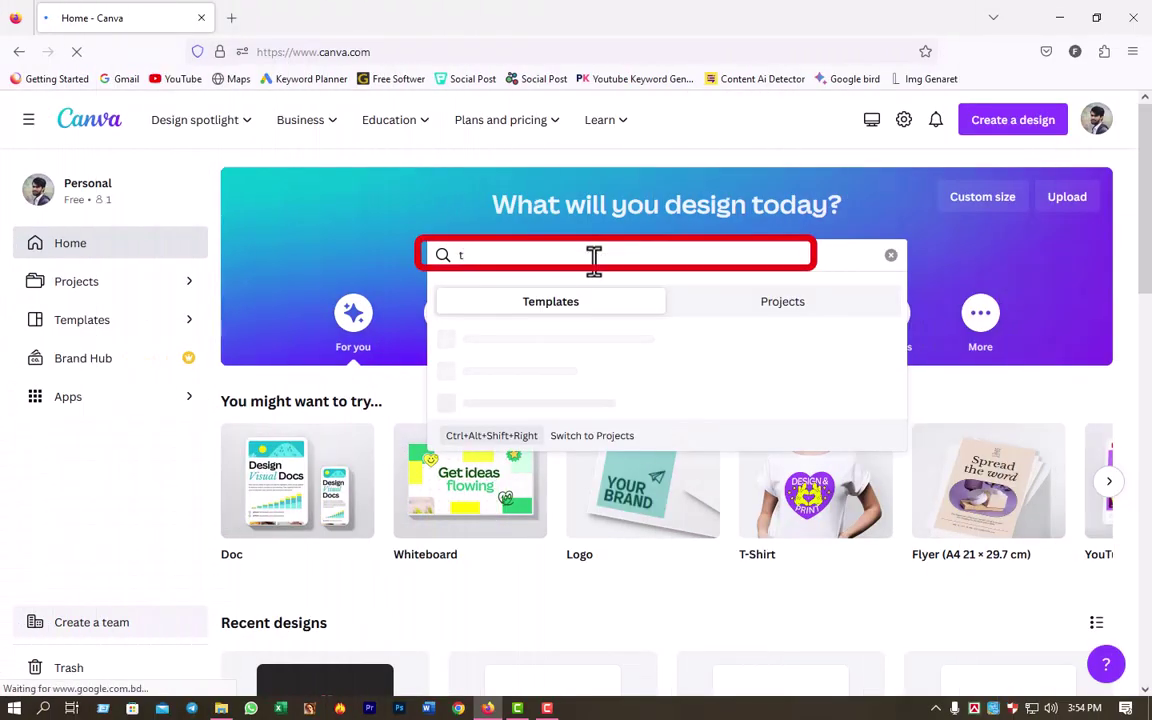
Step: Start a 't-shirt design' template search in Canva's home search box
{"action": "type", "text": "-shirt"}
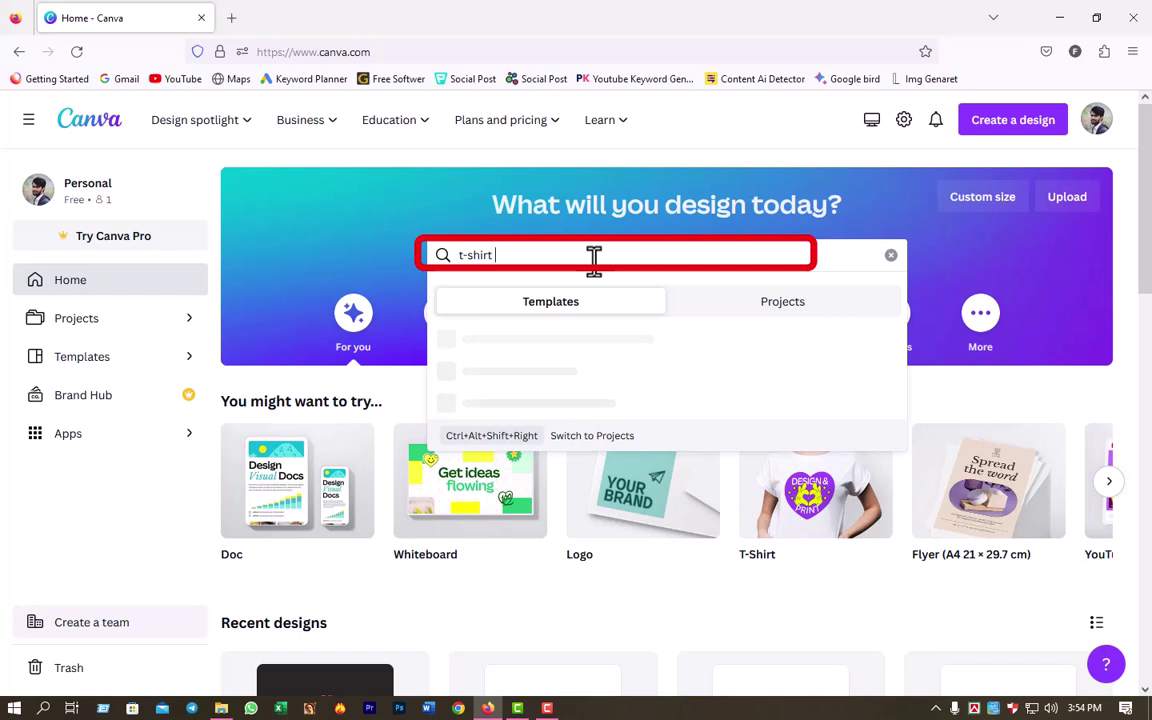
{"action": "type", "text": "d"}
{"action": "type", "text": "n"}
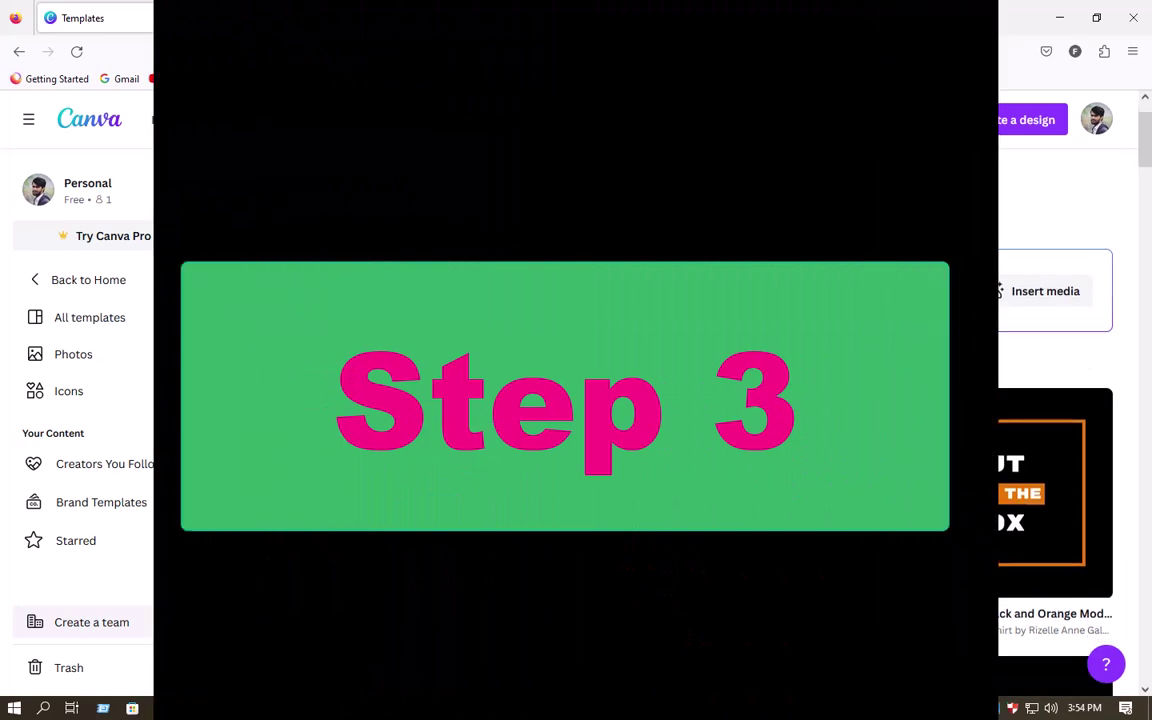
Step: Scroll the results and open the Colorful Modern Illustration Pop Art Dog T-shirt template
{"action": "scroll", "coordinate": [658, 323], "scroll_direction": "down", "scroll_amount": 3}
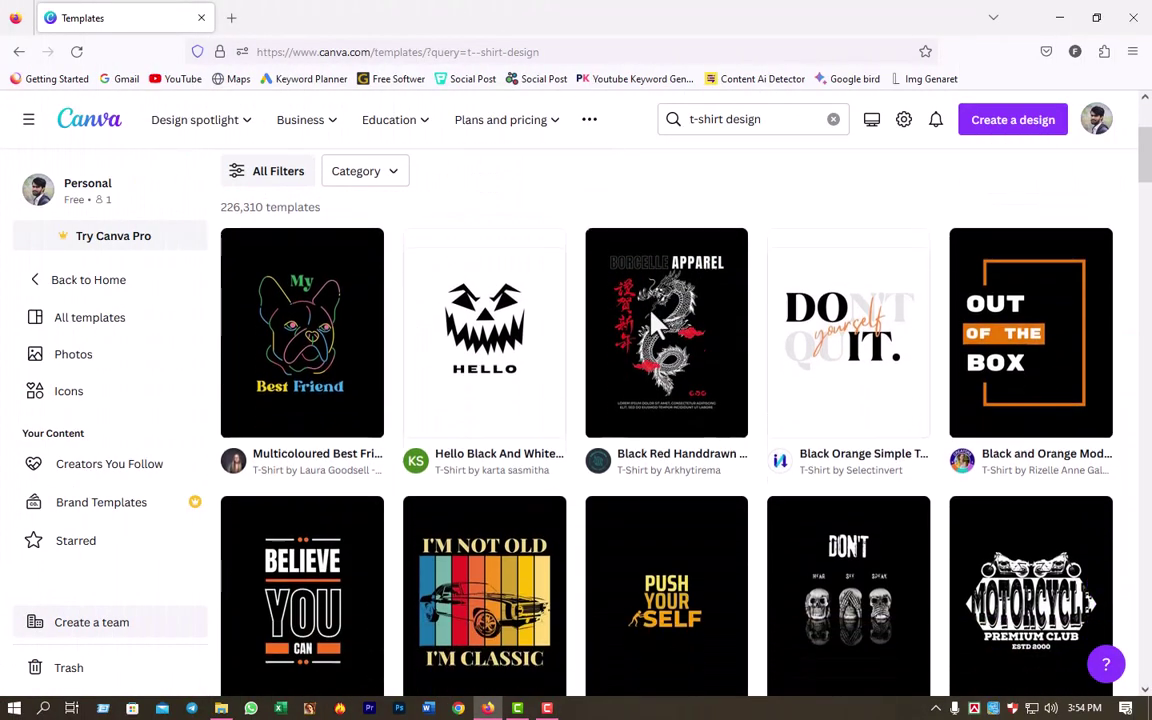
{"action": "scroll", "coordinate": [660, 325], "scroll_direction": "down", "scroll_amount": 1}
{"action": "scroll", "coordinate": [662, 325], "scroll_direction": "down", "scroll_amount": 3}
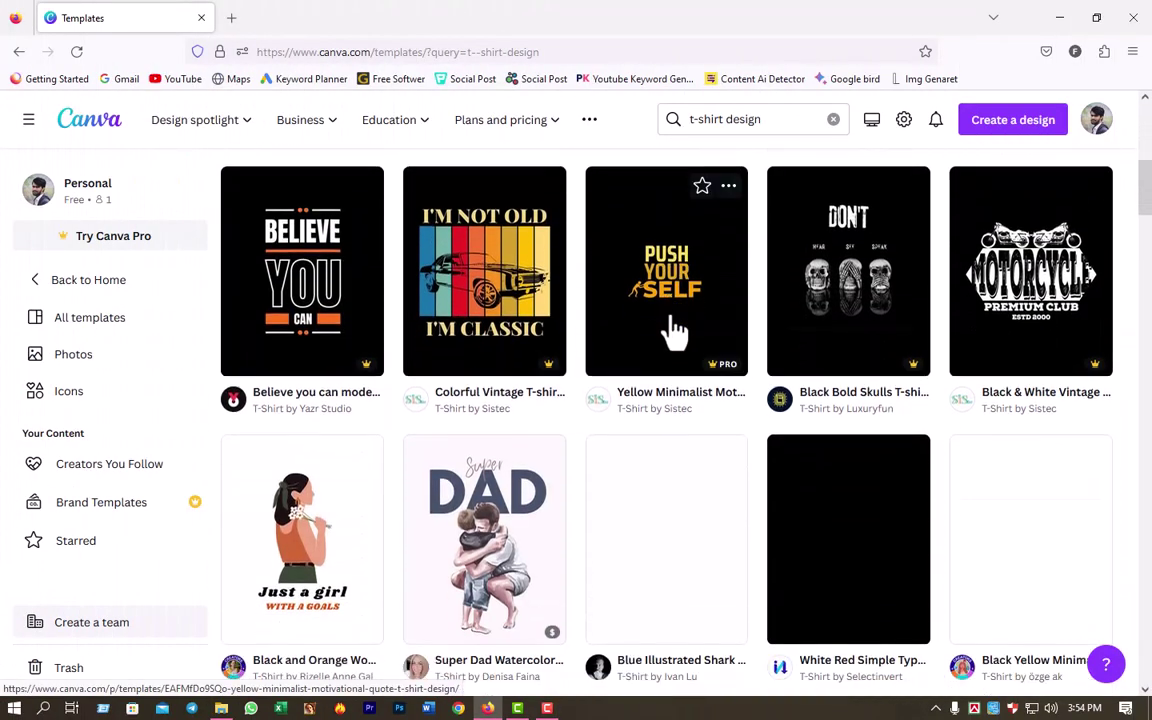
{"action": "scroll", "coordinate": [700, 332], "scroll_direction": "down", "scroll_amount": 1}
{"action": "scroll", "coordinate": [668, 347], "scroll_direction": "up", "scroll_amount": 1}
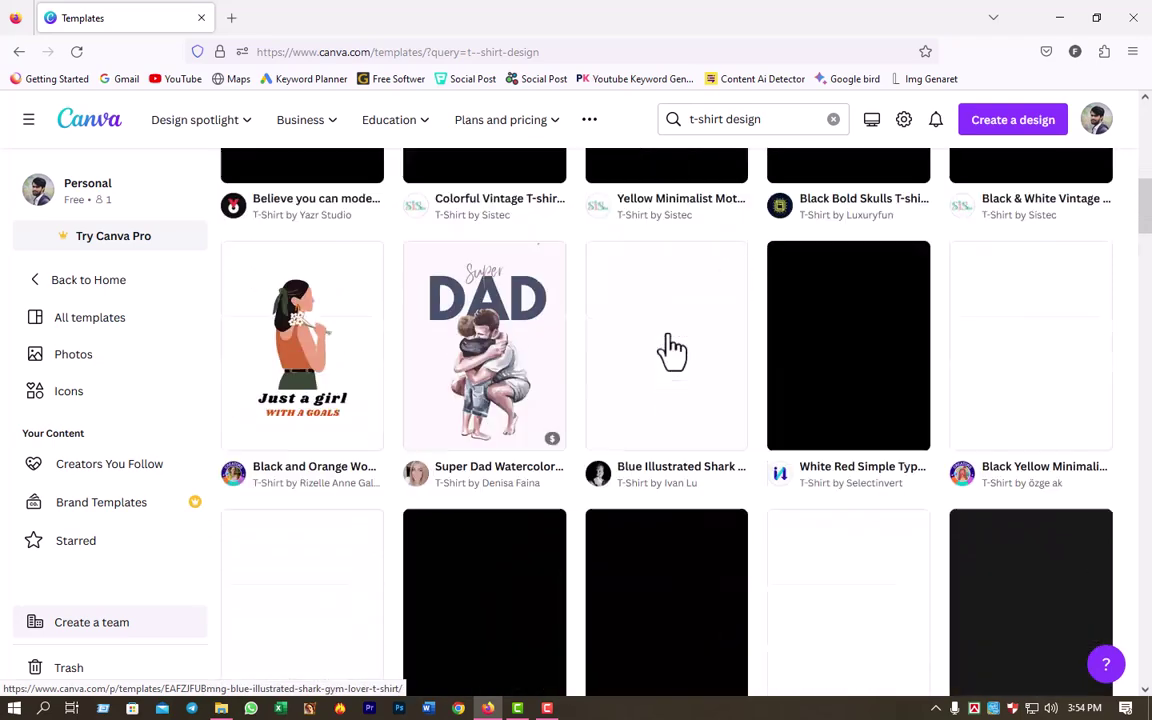
{"action": "scroll", "coordinate": [668, 347], "scroll_direction": "down", "scroll_amount": 3}
{"action": "scroll", "coordinate": [672, 347], "scroll_direction": "down", "scroll_amount": 2}
{"action": "scroll", "coordinate": [672, 347], "scroll_direction": "down", "scroll_amount": 2}
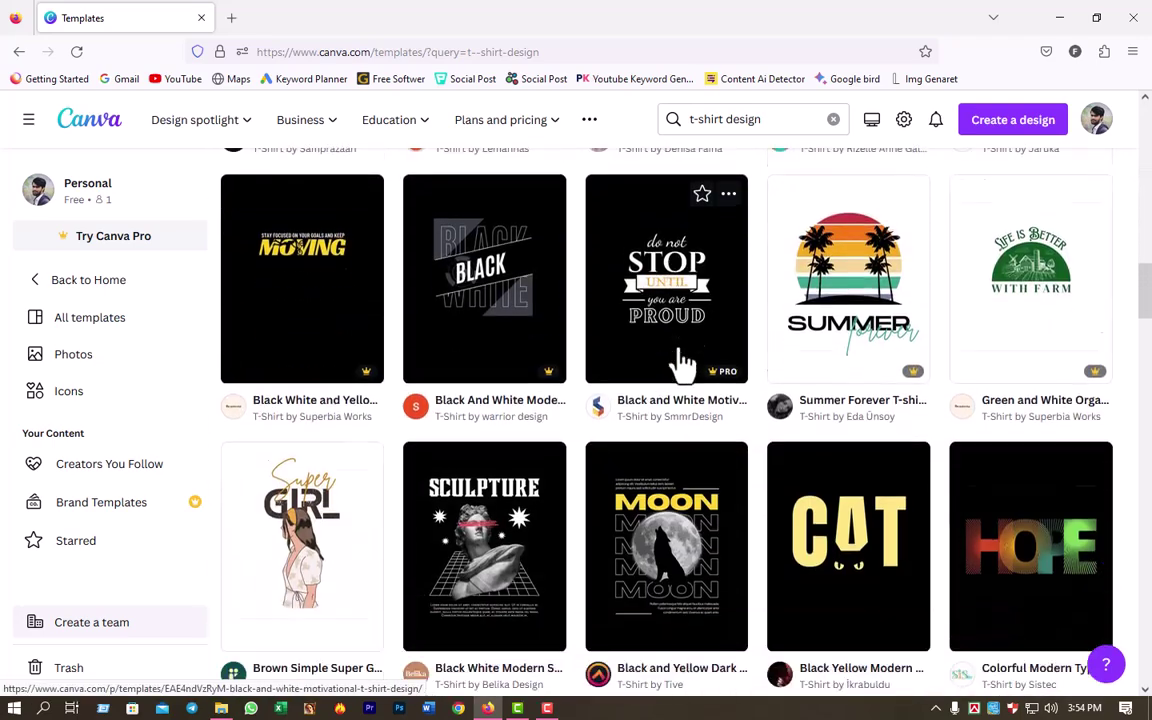
{"action": "scroll", "coordinate": [668, 360], "scroll_direction": "down", "scroll_amount": 1}
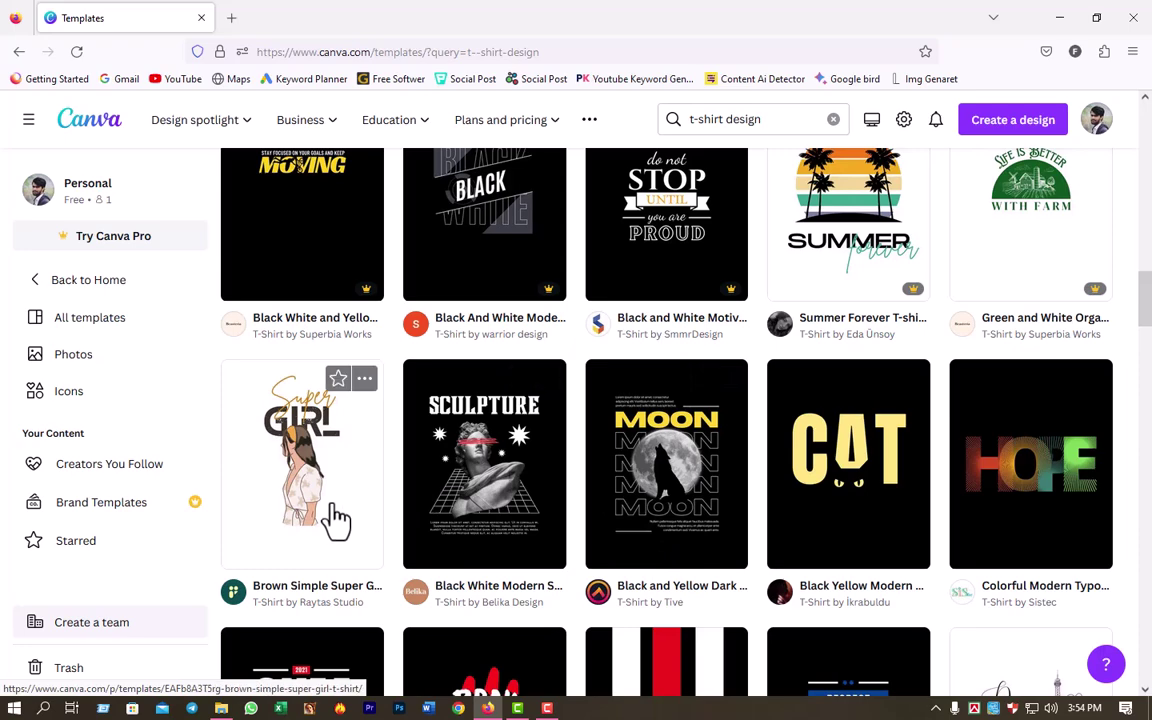
{"action": "scroll", "coordinate": [728, 528], "scroll_direction": "down", "scroll_amount": 3}
{"action": "scroll", "coordinate": [632, 475], "scroll_direction": "down", "scroll_amount": 2}
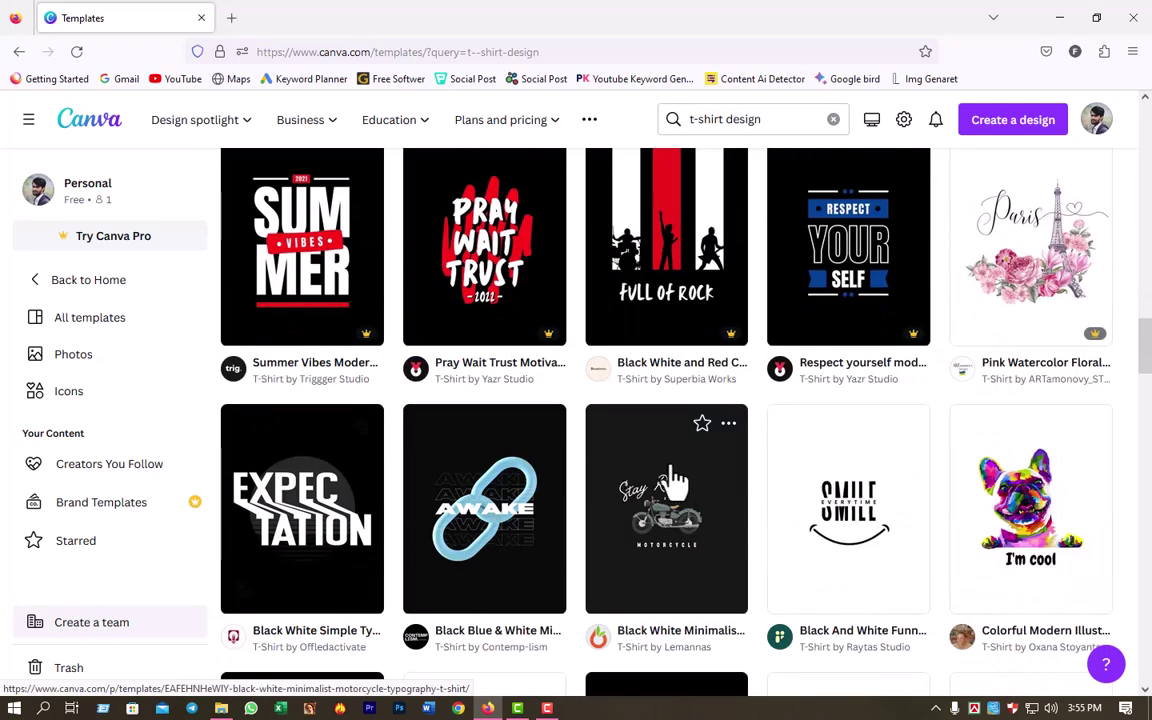
{"action": "left_click", "coordinate": [955, 462]}
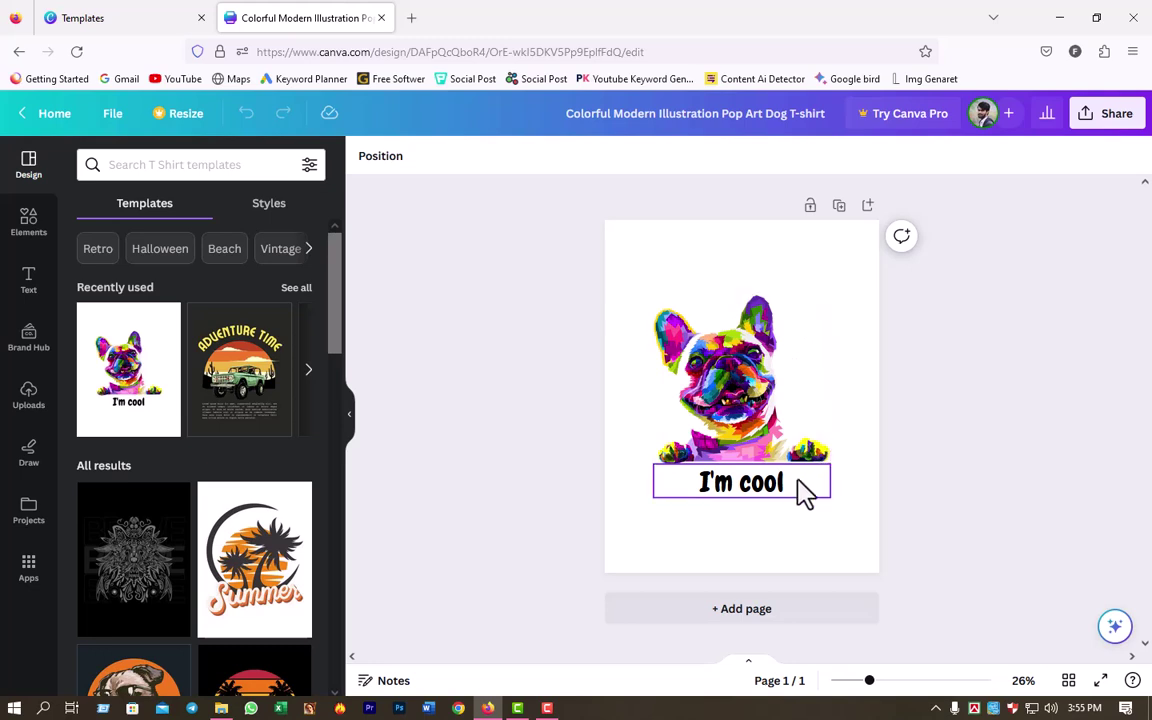
Step: Select all the 'I'm cool' wording and bring up its Text color panel
{"action": "left_click", "coordinate": [741, 490]}
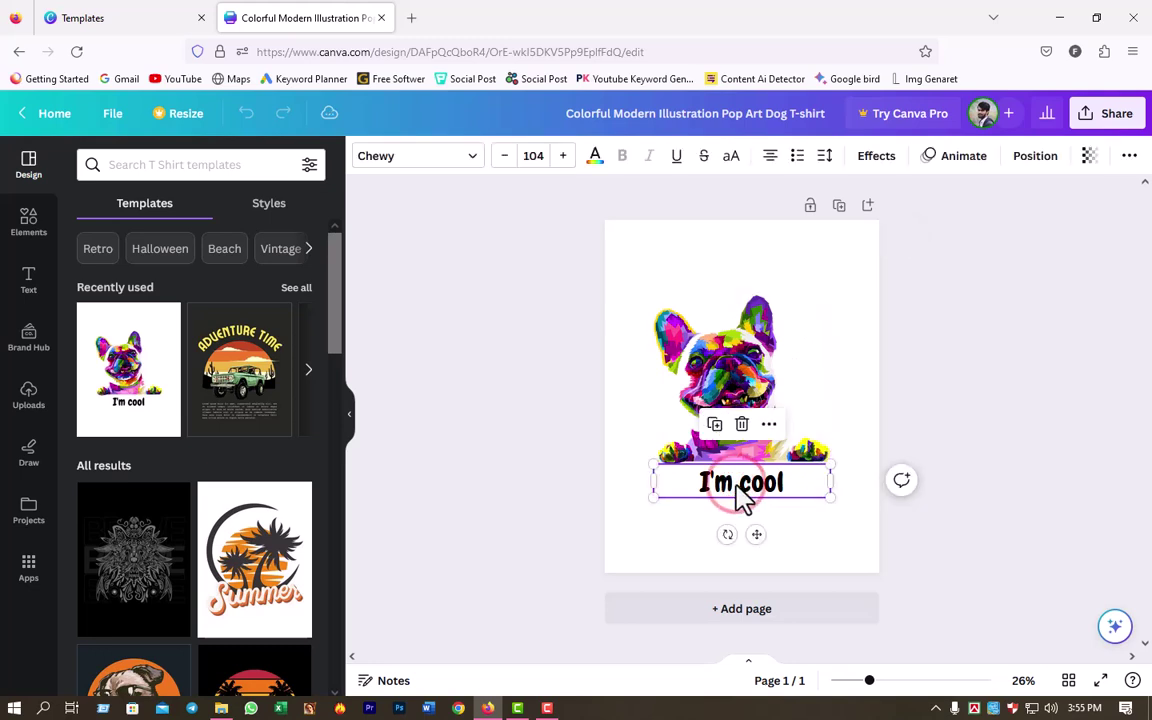
{"action": "double_click", "coordinate": [736, 485]}
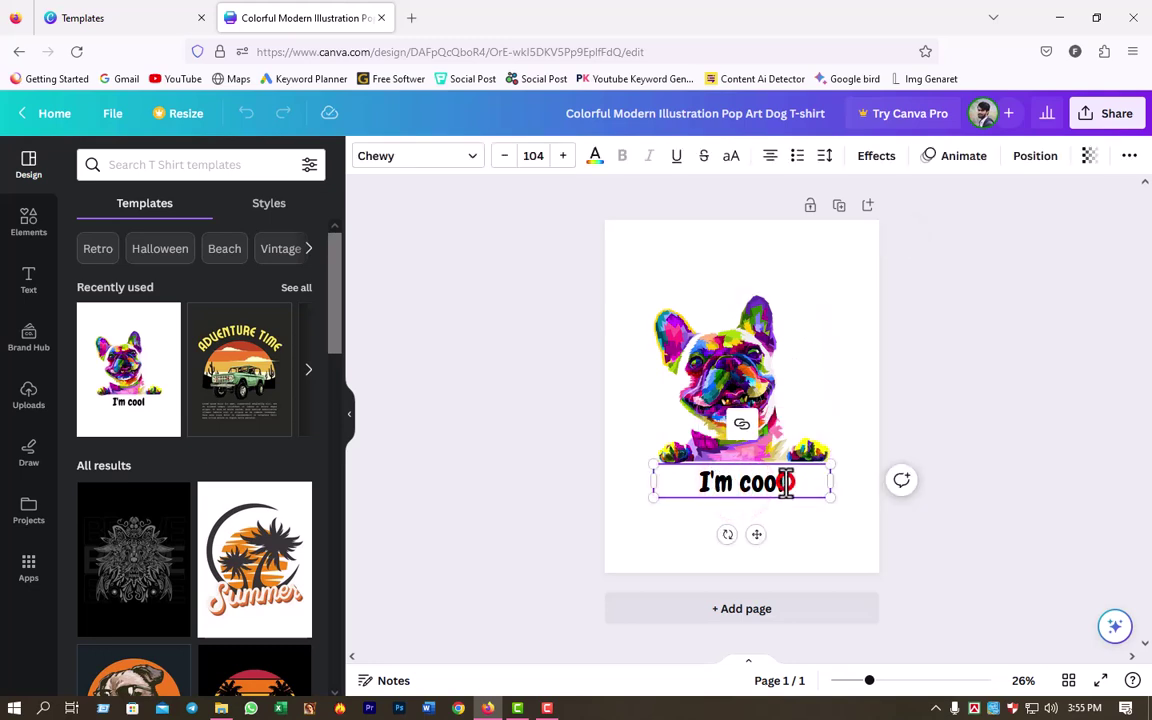
{"action": "left_click_drag", "start_coordinate": [785, 482], "coordinate": [686, 481]}
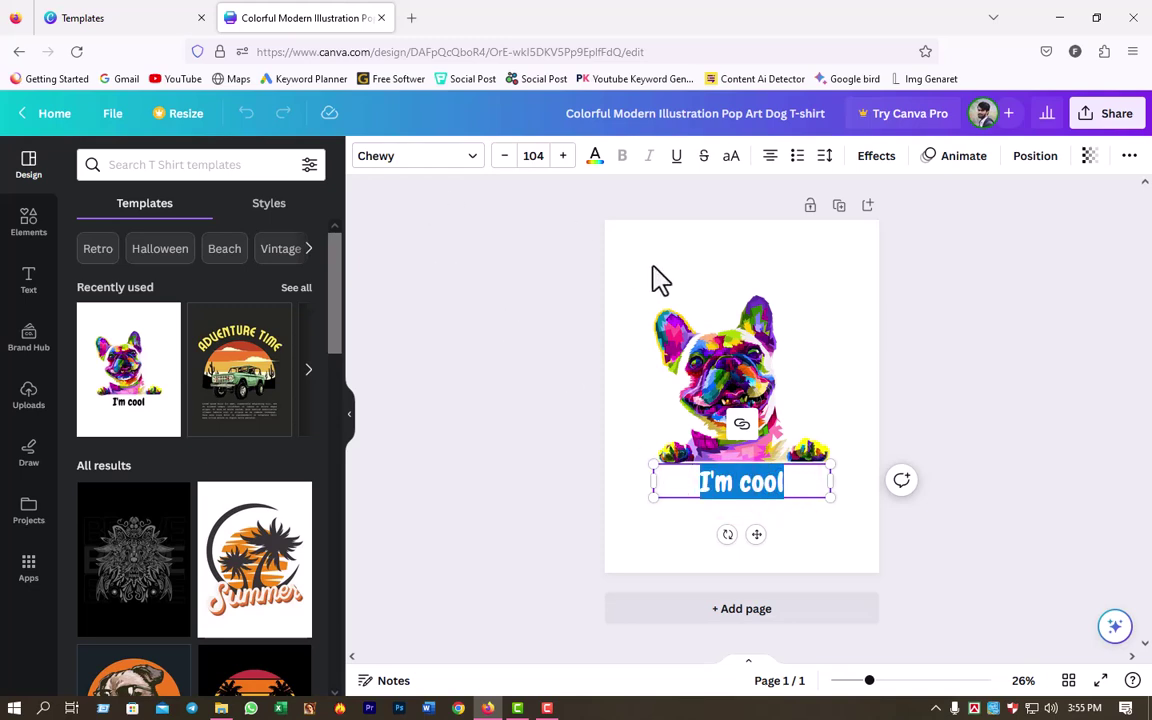
{"action": "left_click", "coordinate": [595, 158]}
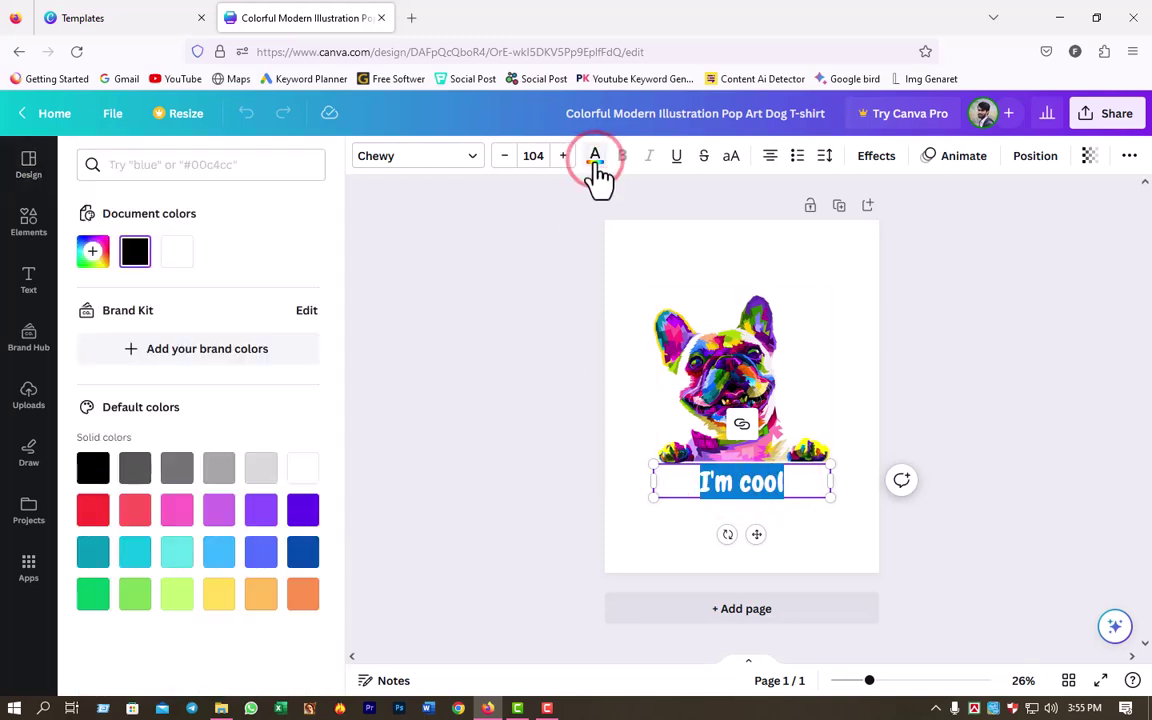
Step: Try a custom dark blue, pink and light blue, then colour the caption Turquoise
{"action": "left_click", "coordinate": [93, 252]}
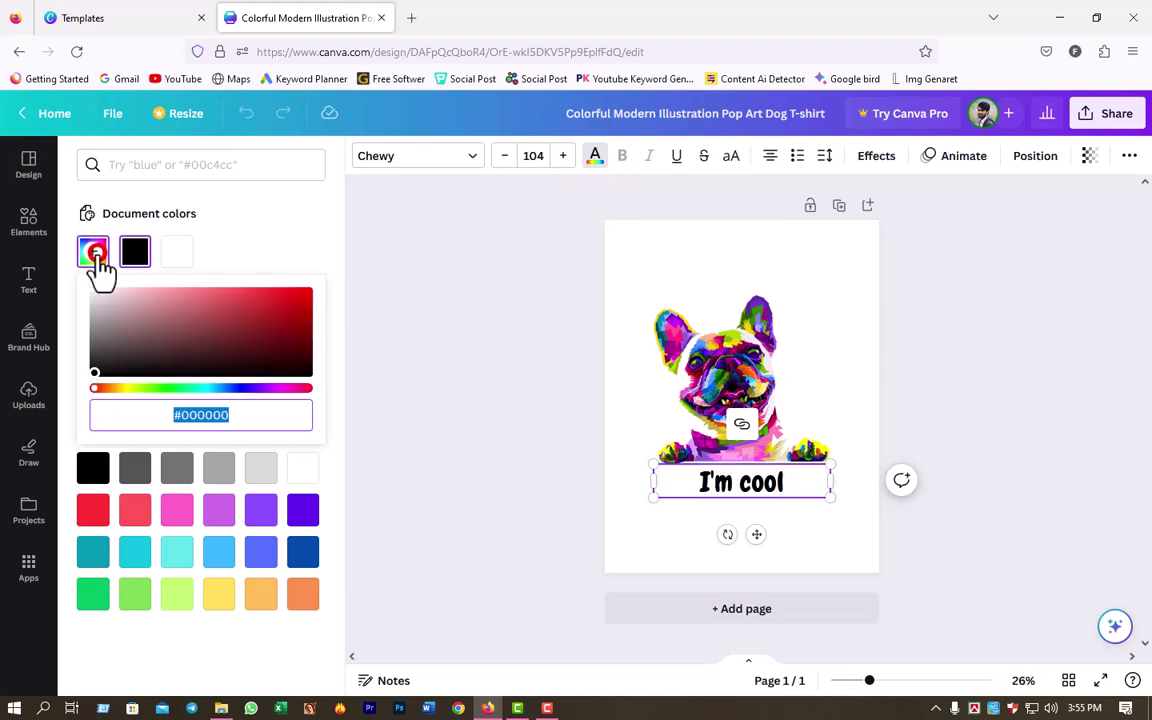
{"action": "left_click_drag", "start_coordinate": [93, 387], "coordinate": [221, 388]}
{"action": "left_click_drag", "start_coordinate": [245, 336], "coordinate": [246, 330]}
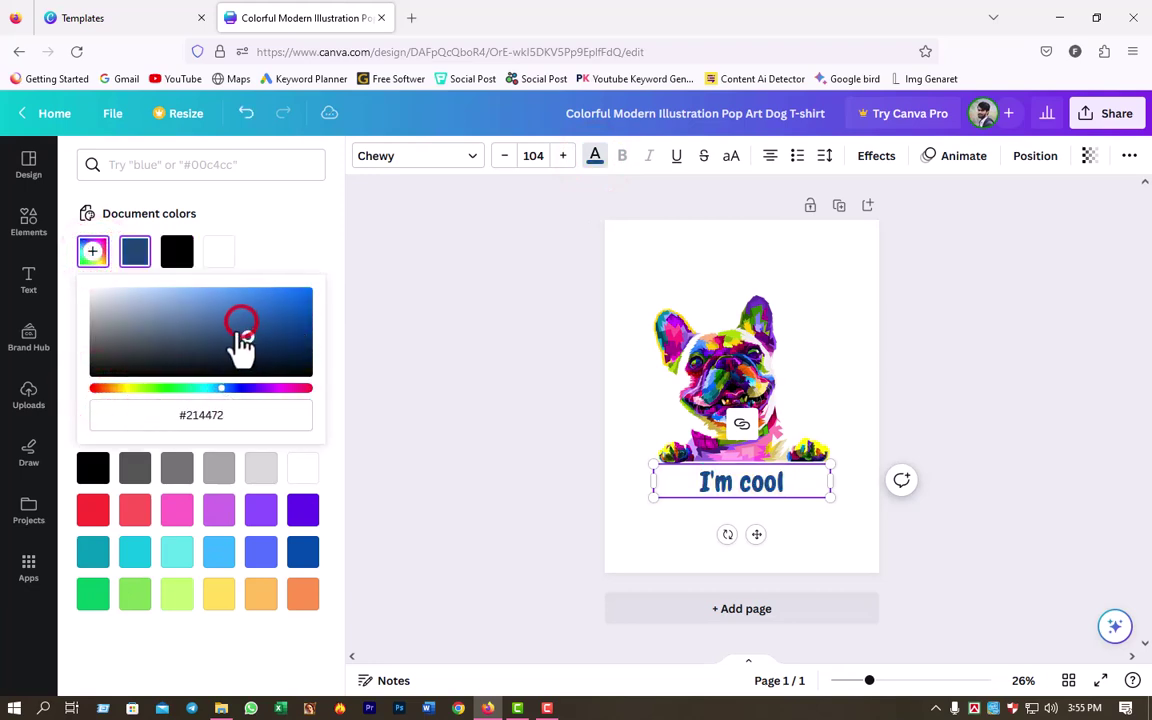
{"action": "left_click", "coordinate": [269, 253]}
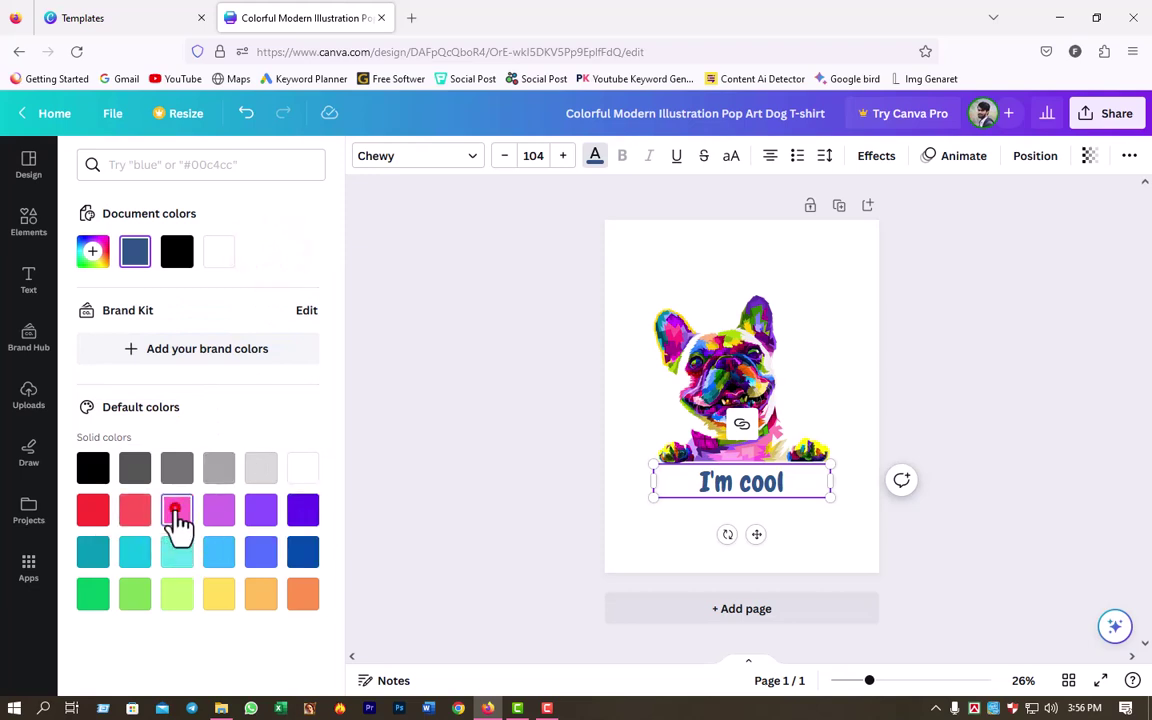
{"action": "left_click", "coordinate": [176, 510]}
{"action": "left_click", "coordinate": [214, 553]}
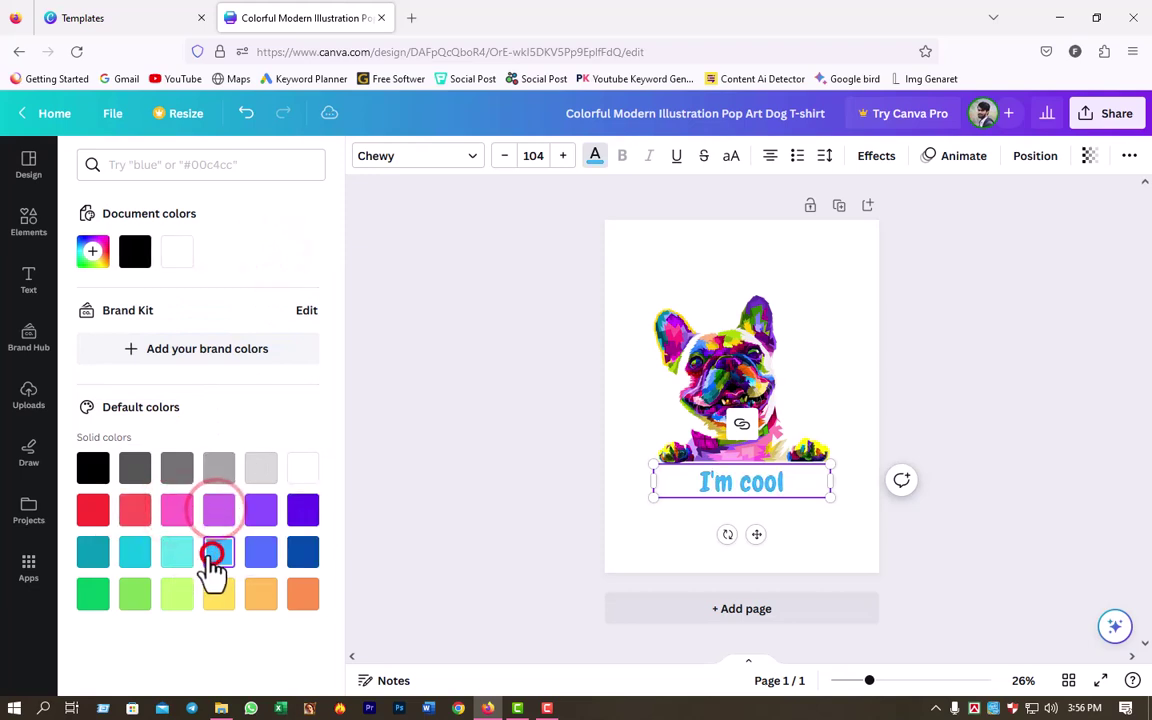
{"action": "left_click", "coordinate": [137, 553]}
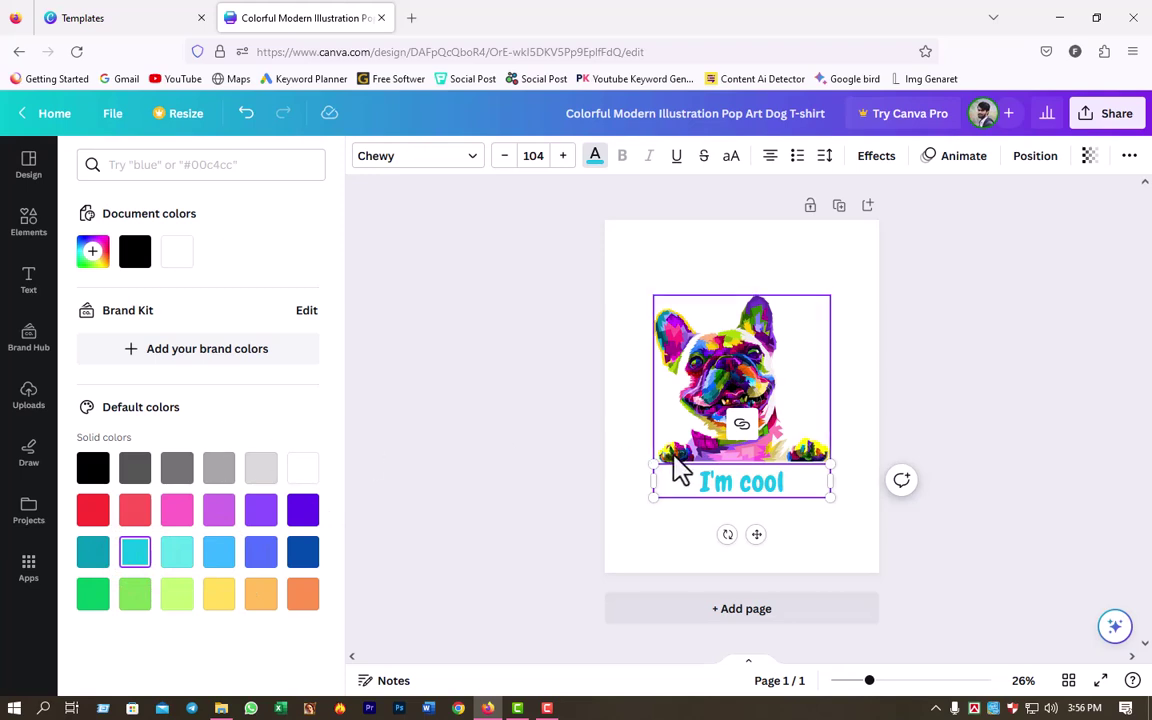
{"action": "left_click", "coordinate": [793, 362]}
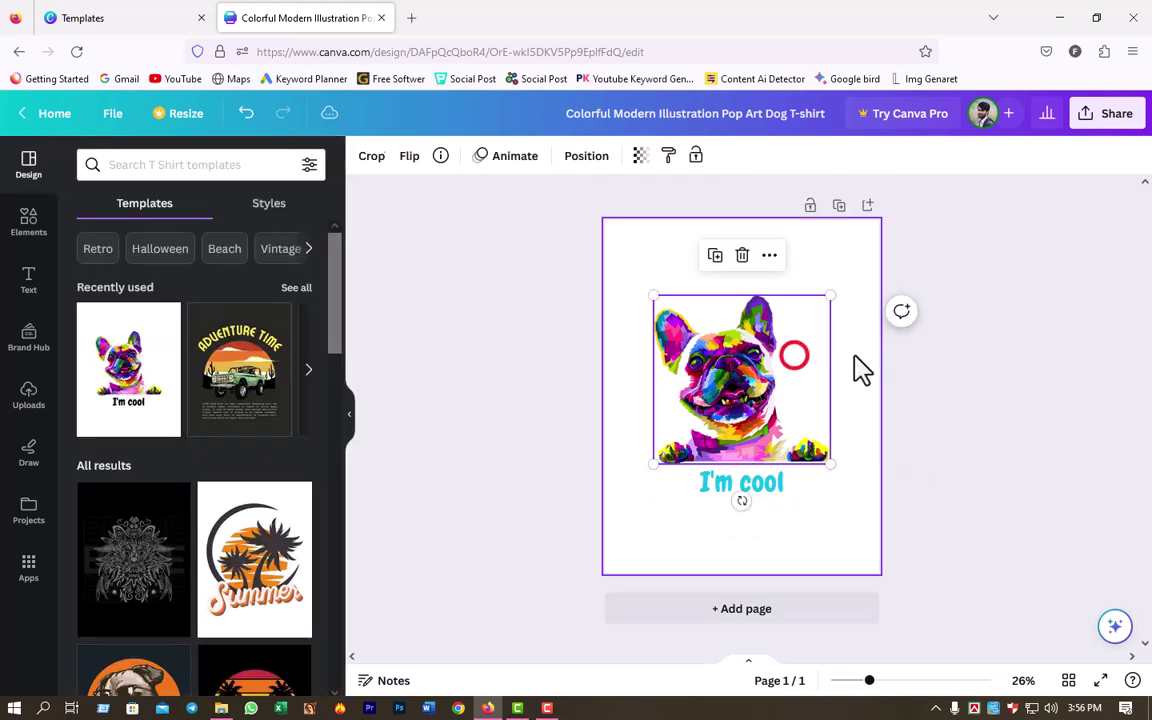
{"action": "left_click", "coordinate": [812, 510]}
{"action": "left_click", "coordinate": [742, 483]}
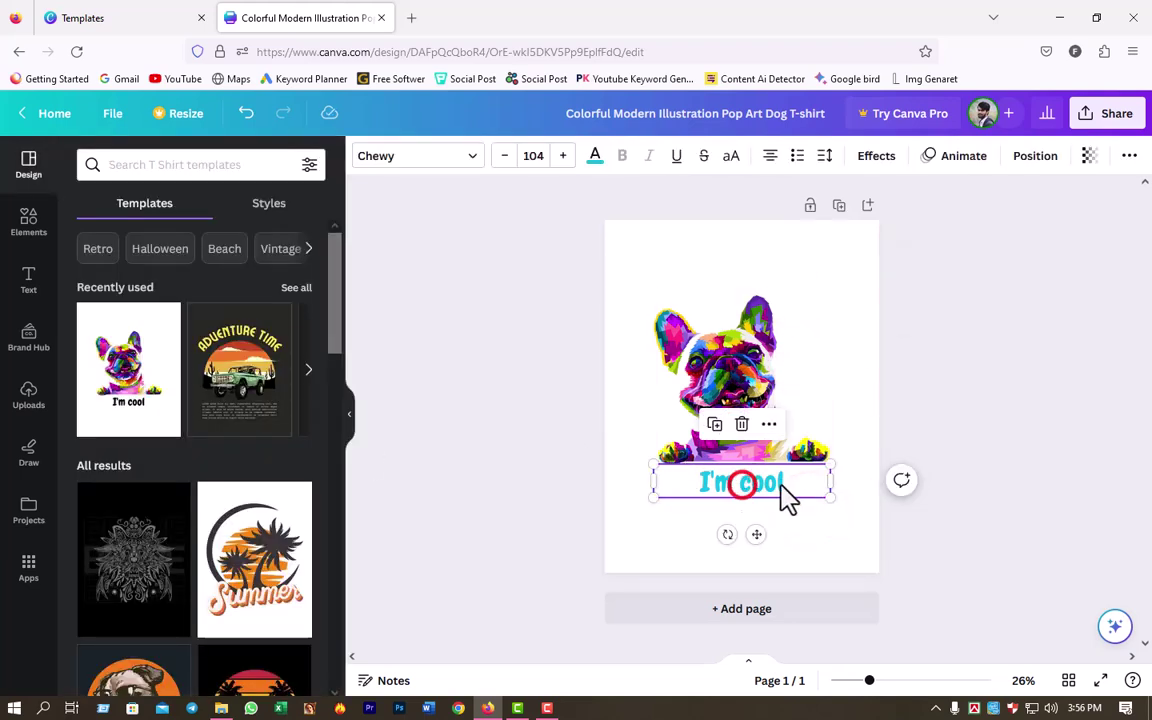
{"action": "double_click", "coordinate": [784, 483]}
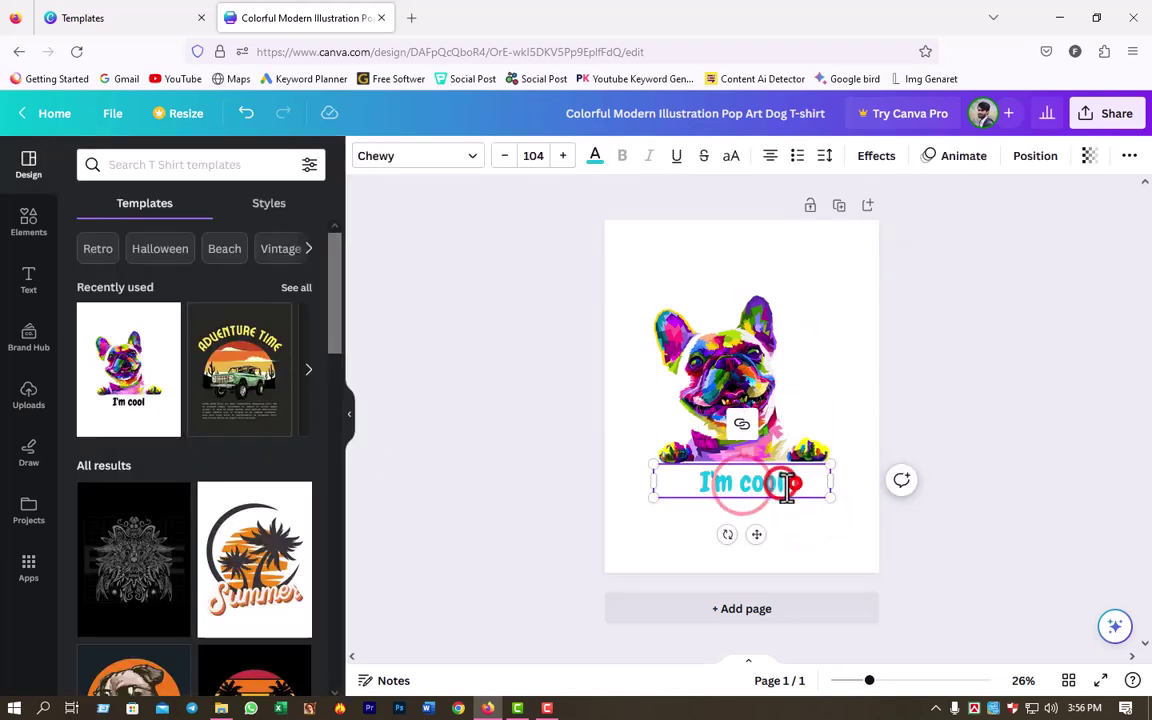
{"action": "left_click", "coordinate": [468, 158]}
{"action": "scroll", "coordinate": [197, 412], "scroll_direction": "down", "scroll_amount": 2}
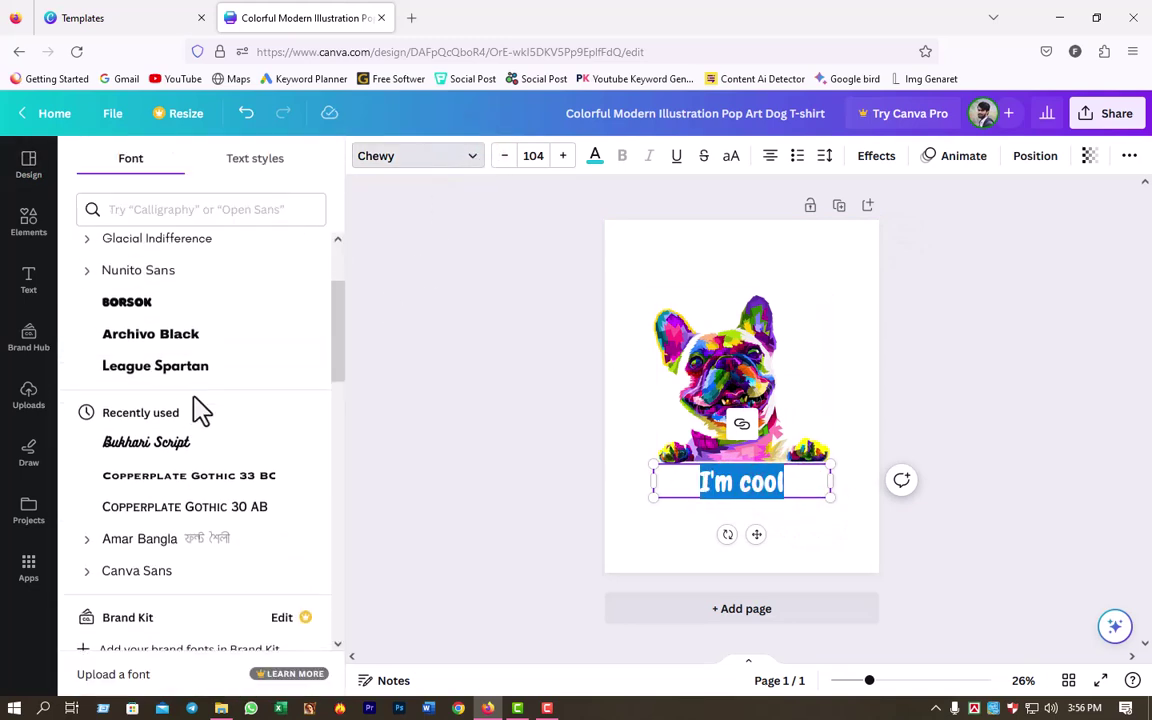
{"action": "scroll", "coordinate": [198, 409], "scroll_direction": "up", "scroll_amount": 2}
{"action": "scroll", "coordinate": [196, 415], "scroll_direction": "down", "scroll_amount": 5}
{"action": "scroll", "coordinate": [197, 417], "scroll_direction": "down", "scroll_amount": 3}
{"action": "scroll", "coordinate": [197, 417], "scroll_direction": "down", "scroll_amount": 2}
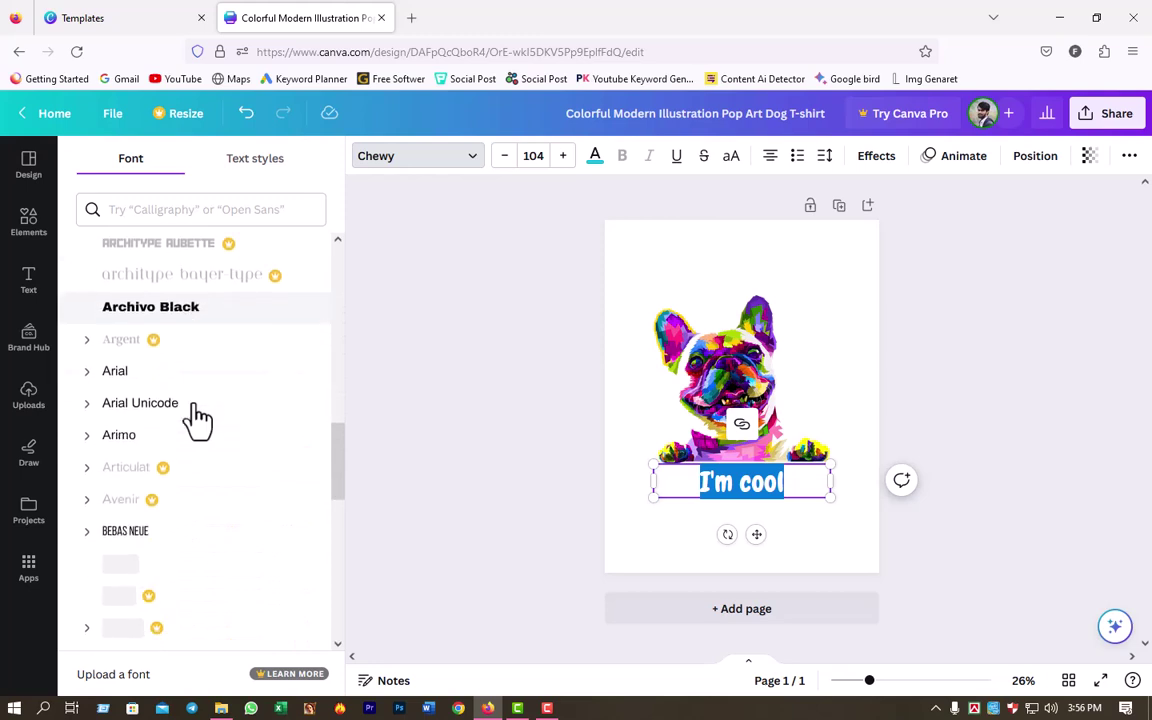
{"action": "scroll", "coordinate": [197, 417], "scroll_direction": "down", "scroll_amount": 2}
{"action": "scroll", "coordinate": [197, 417], "scroll_direction": "up", "scroll_amount": 6}
{"action": "scroll", "coordinate": [197, 417], "scroll_direction": "up", "scroll_amount": 5}
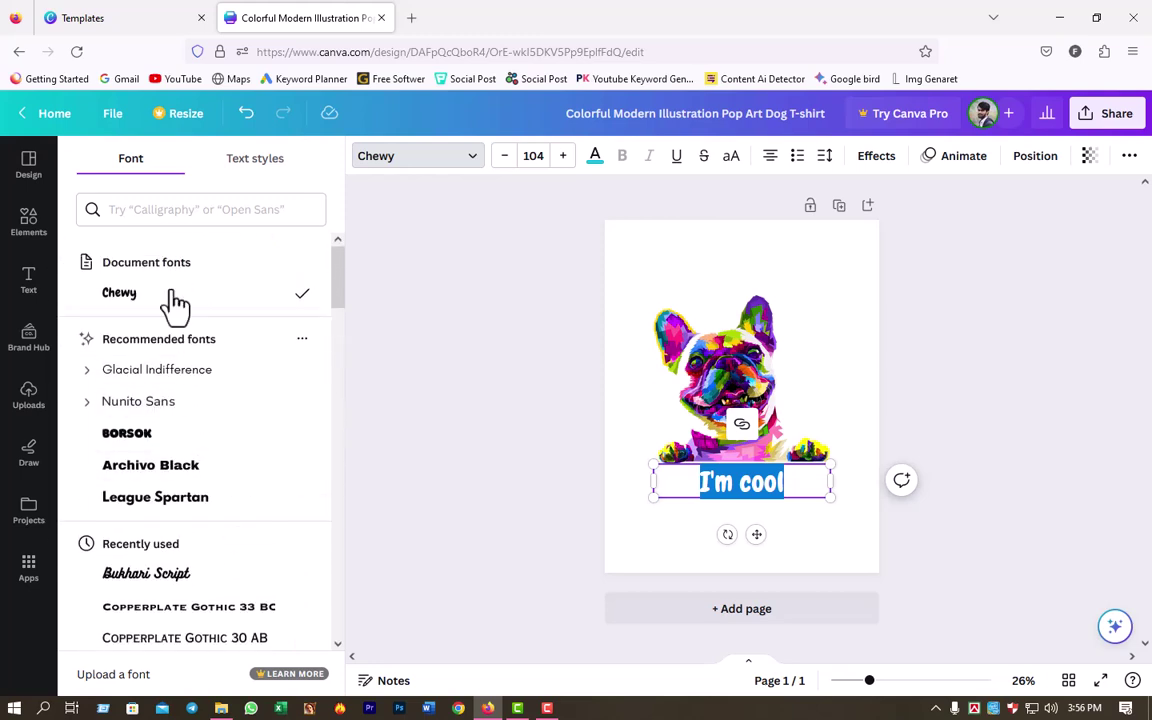
{"action": "left_click", "coordinate": [194, 466]}
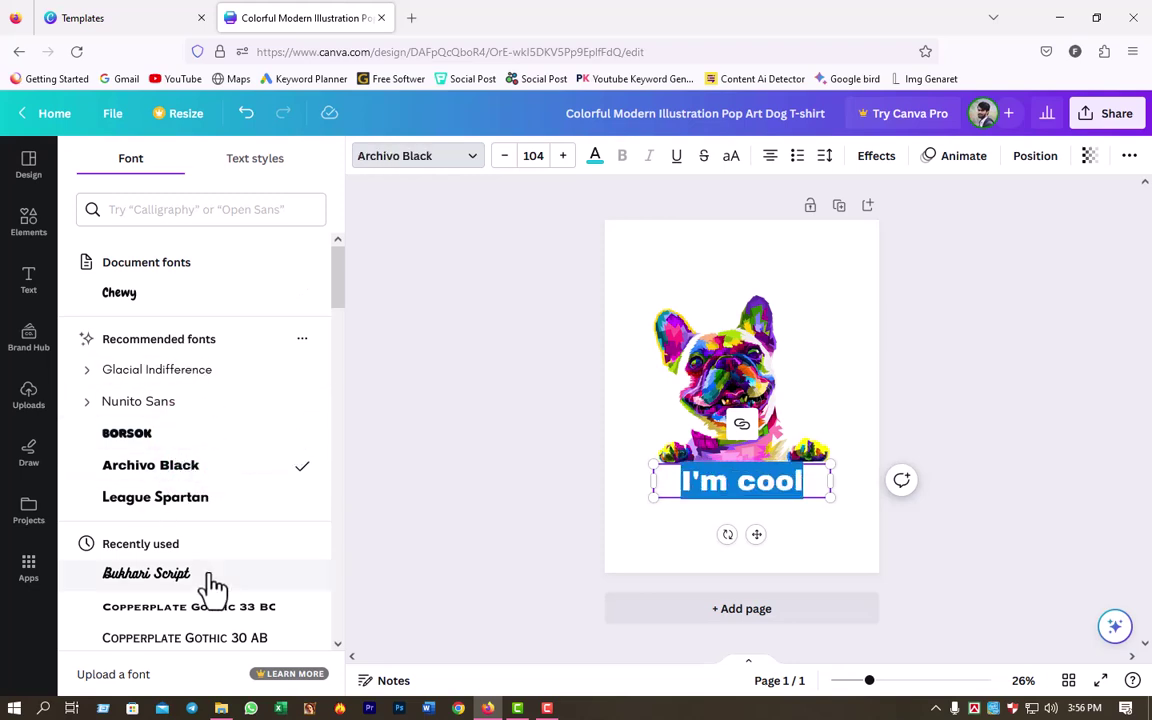
{"action": "scroll", "coordinate": [195, 580], "scroll_direction": "down", "scroll_amount": 2}
{"action": "scroll", "coordinate": [180, 585], "scroll_direction": "down", "scroll_amount": 1}
{"action": "scroll", "coordinate": [175, 450], "scroll_direction": "up", "scroll_amount": 3}
{"action": "left_click", "coordinate": [146, 301]}
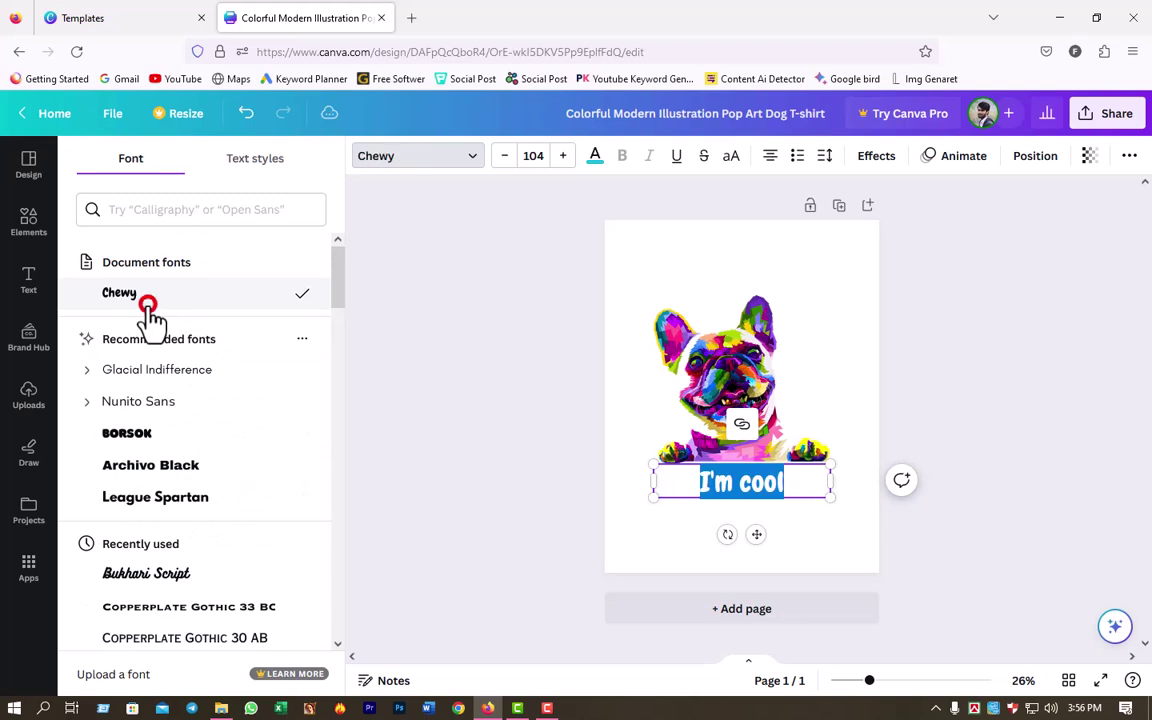
{"action": "left_click", "coordinate": [852, 285]}
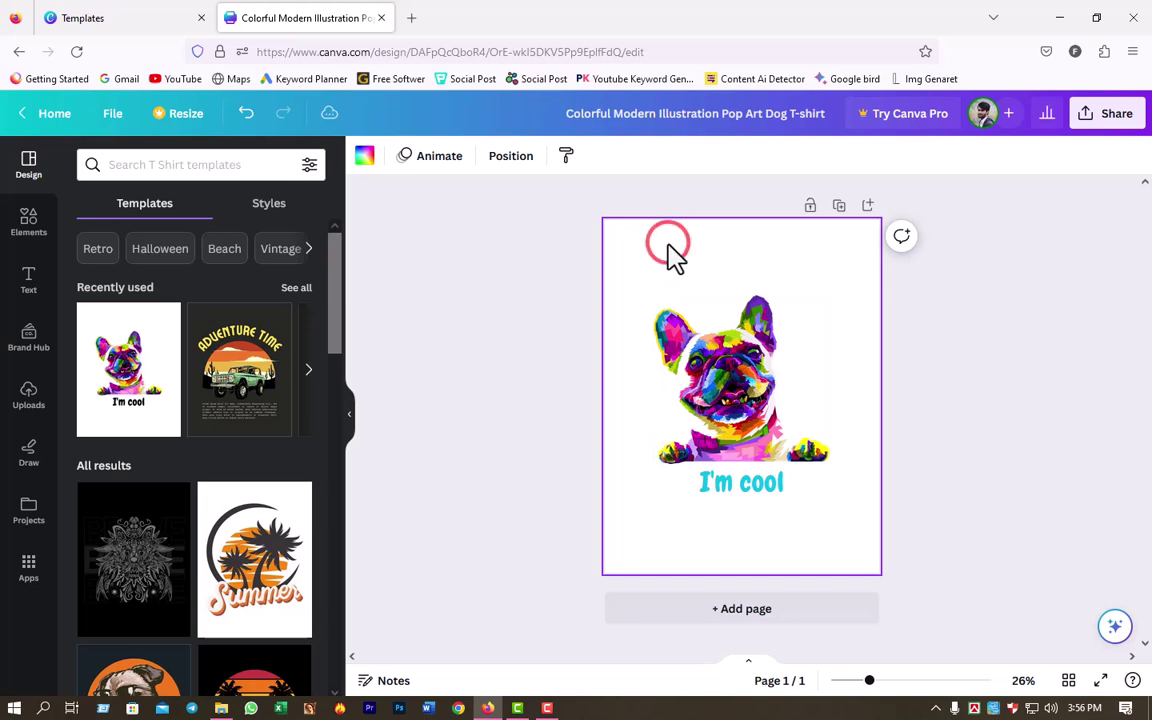
{"action": "left_click", "coordinate": [363, 158]}
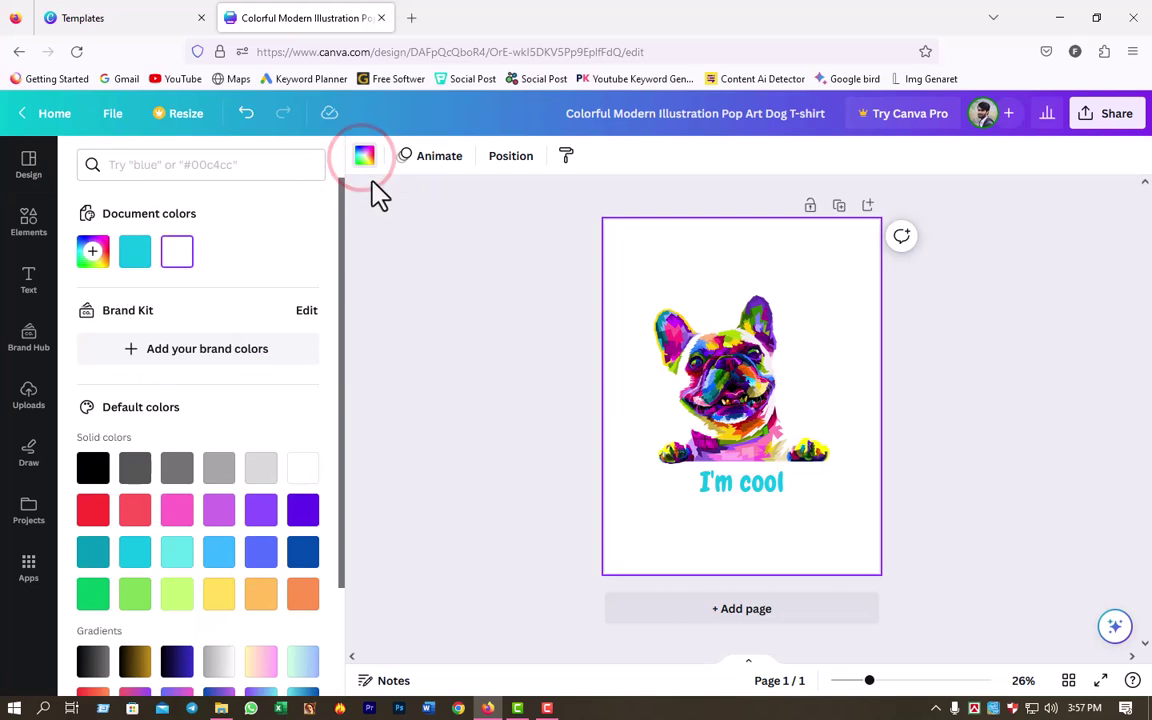
{"action": "left_click", "coordinate": [91, 250]}
{"action": "left_click_drag", "start_coordinate": [100, 427], "coordinate": [203, 427]}
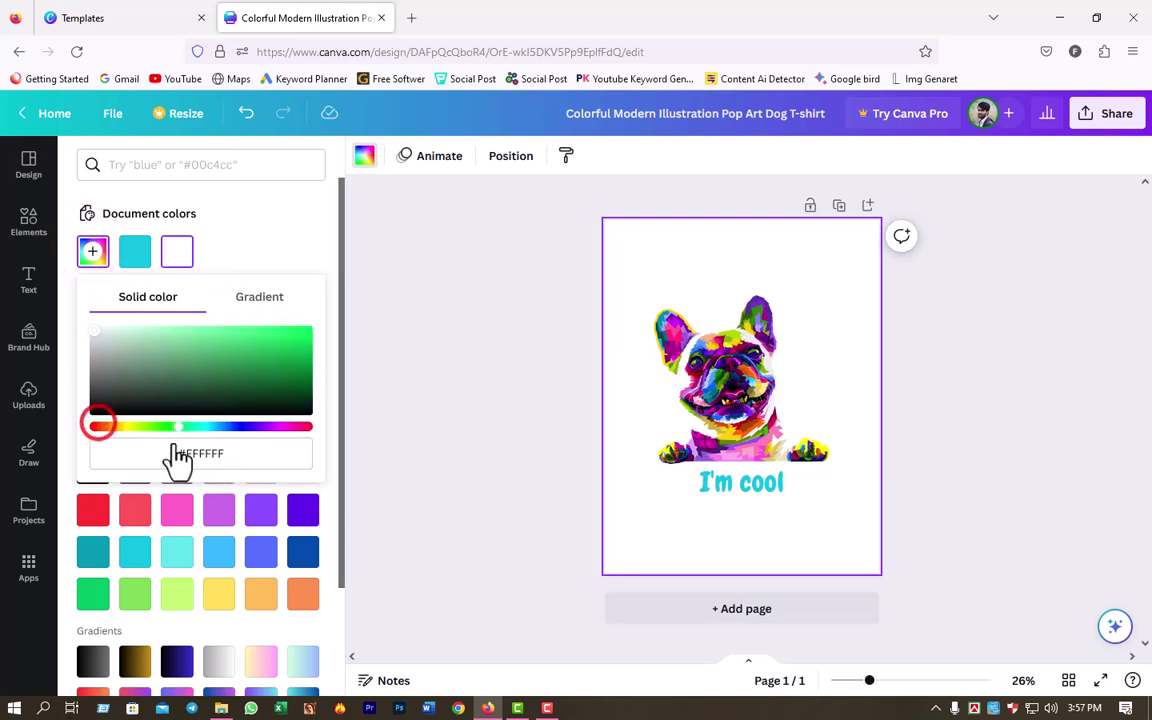
{"action": "mouse_move", "coordinate": [110, 340]}
{"action": "left_mouse_down"}
{"action": "mouse_move", "coordinate": [222, 352]}
{"action": "mouse_move", "coordinate": [229, 342]}
{"action": "left_mouse_up"}
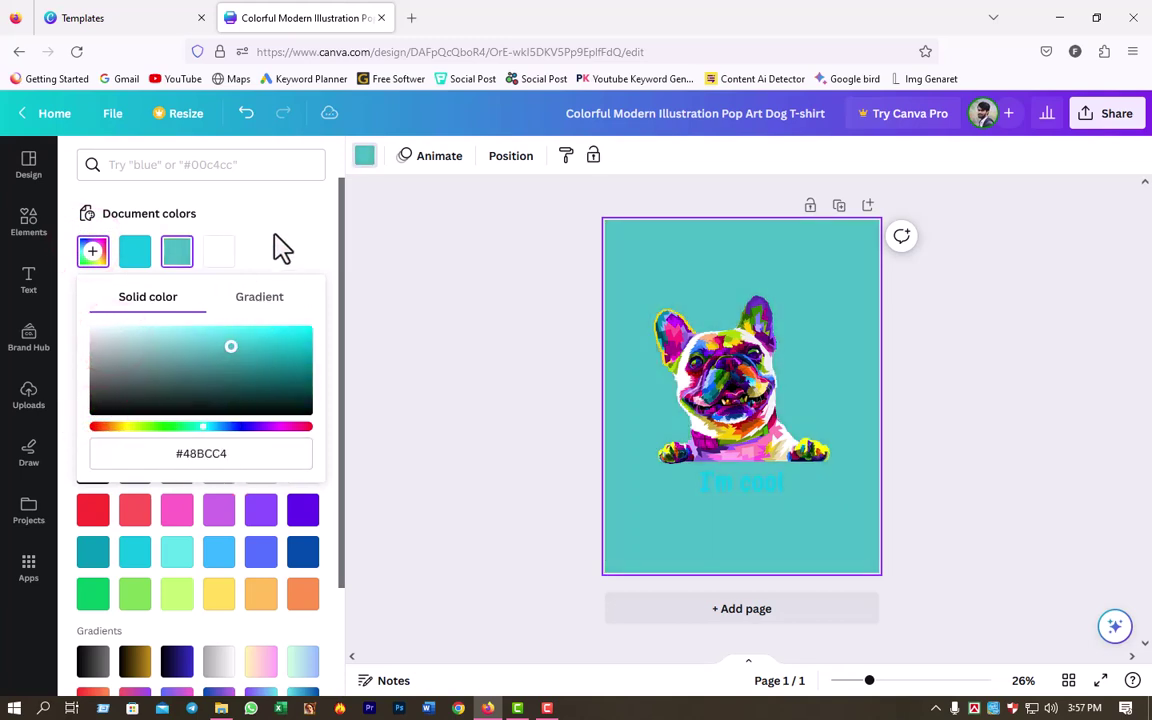
{"action": "left_click", "coordinate": [275, 247]}
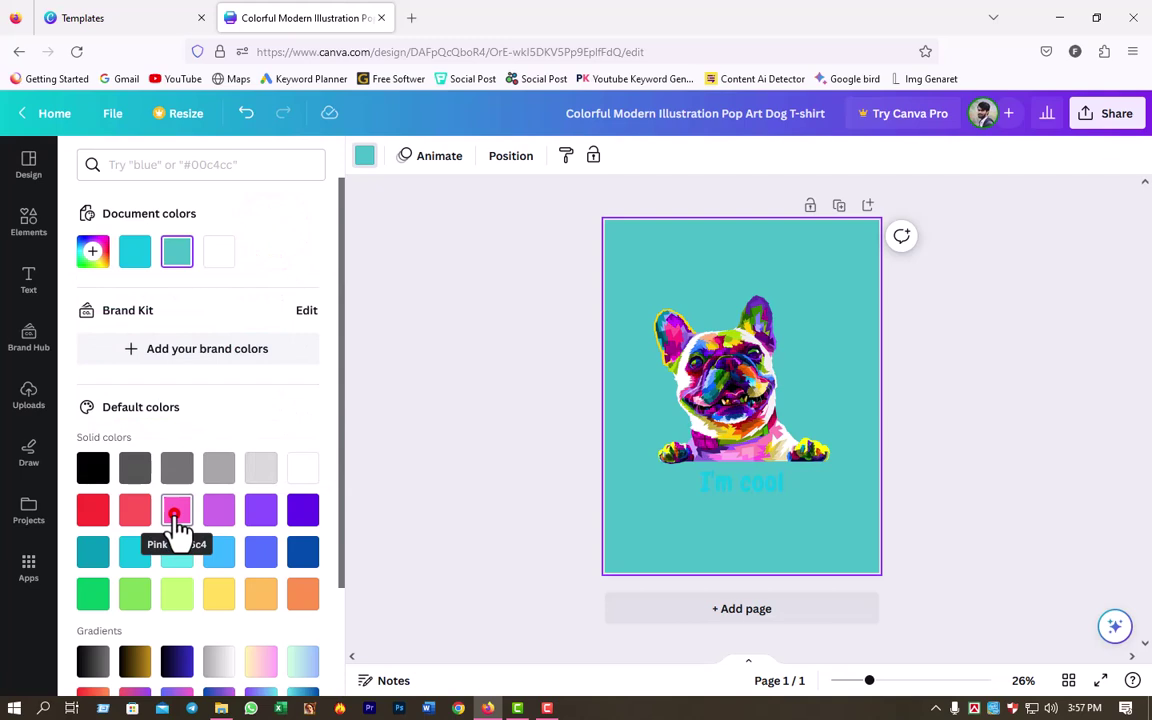
{"action": "left_click", "coordinate": [176, 512]}
{"action": "left_click", "coordinate": [219, 510]}
{"action": "left_click", "coordinate": [303, 510]}
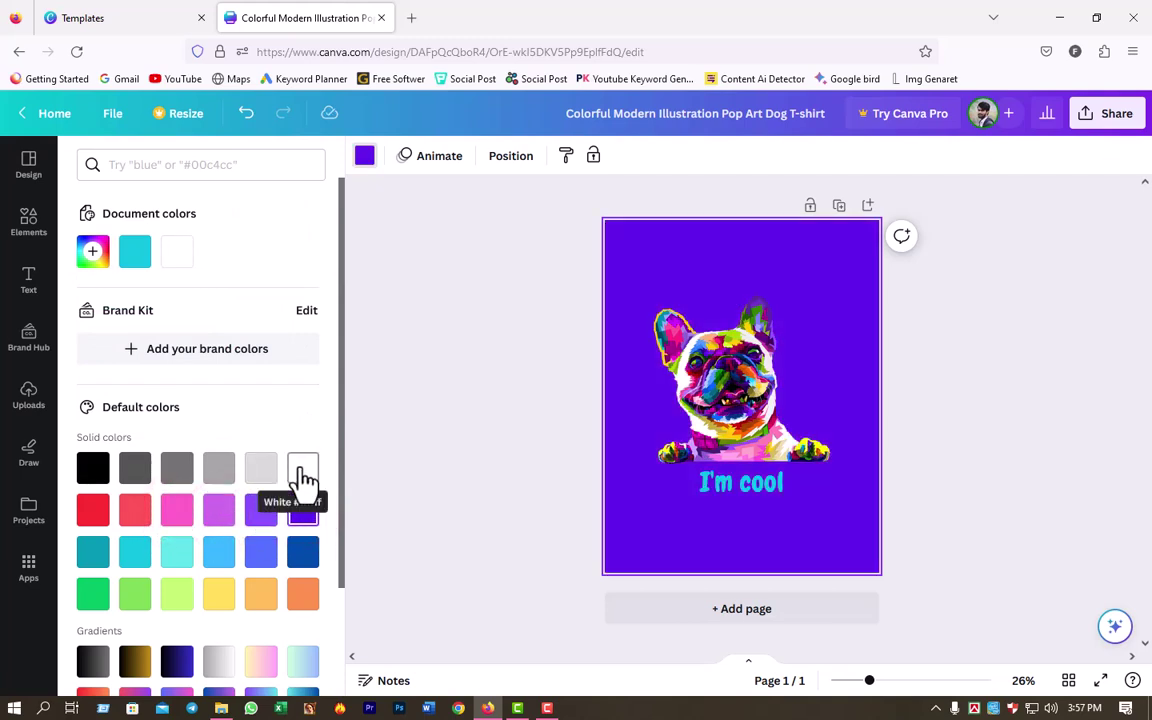
{"action": "left_click", "coordinate": [303, 468]}
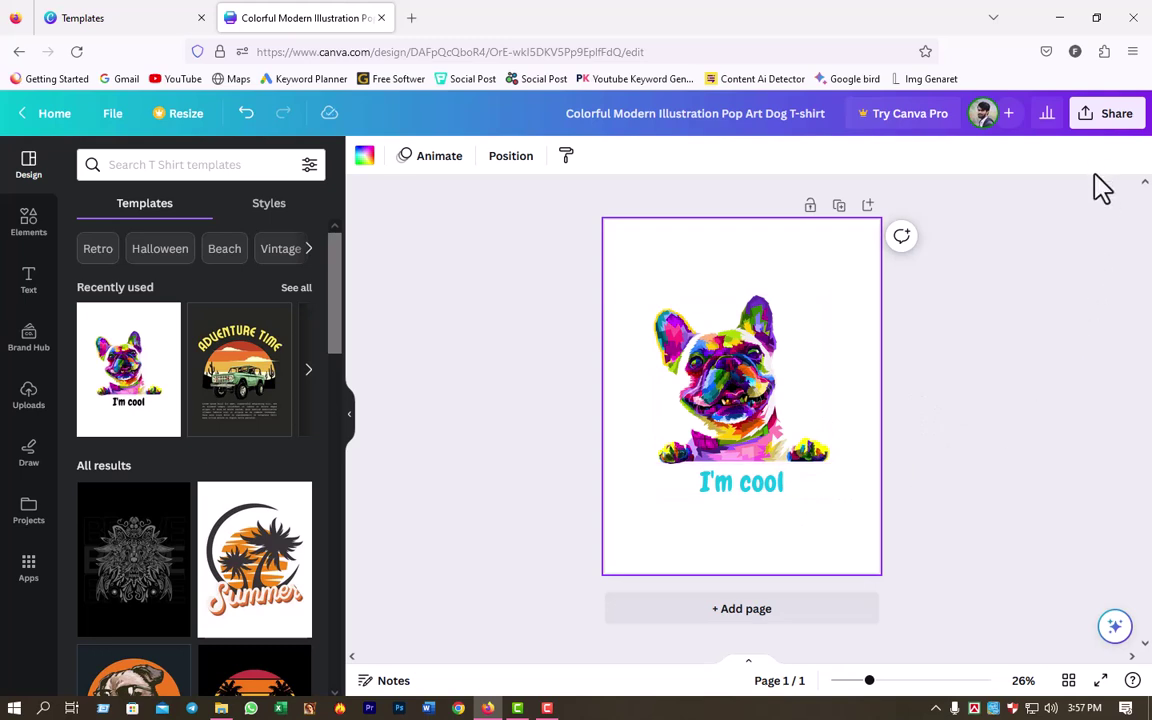
Step: Go through Share to Download, showing PNG download settings for the bulldog T-shirt
{"action": "left_click", "coordinate": [1113, 125]}
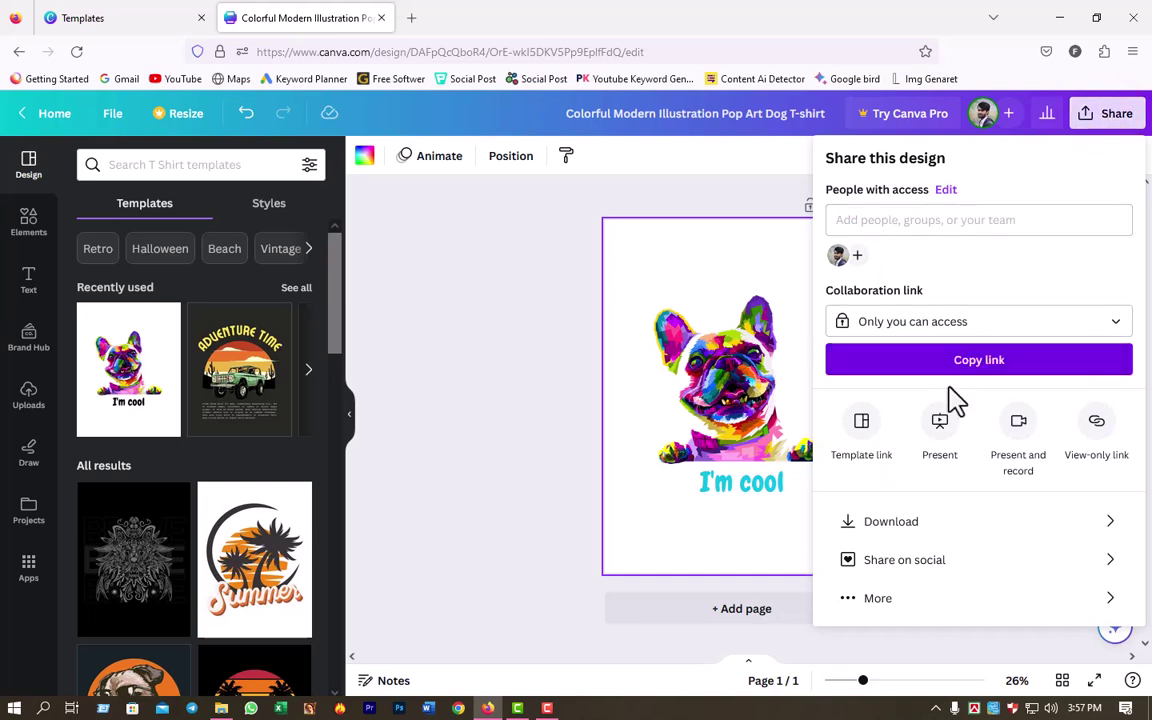
{"action": "left_click", "coordinate": [887, 520]}
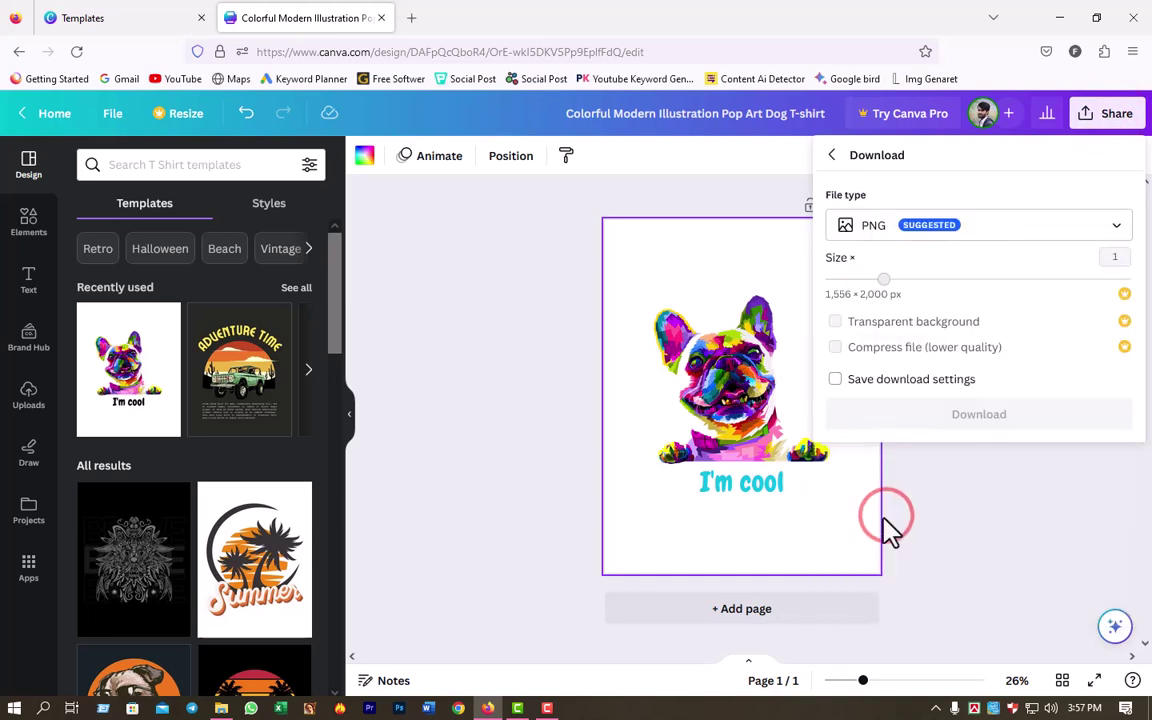